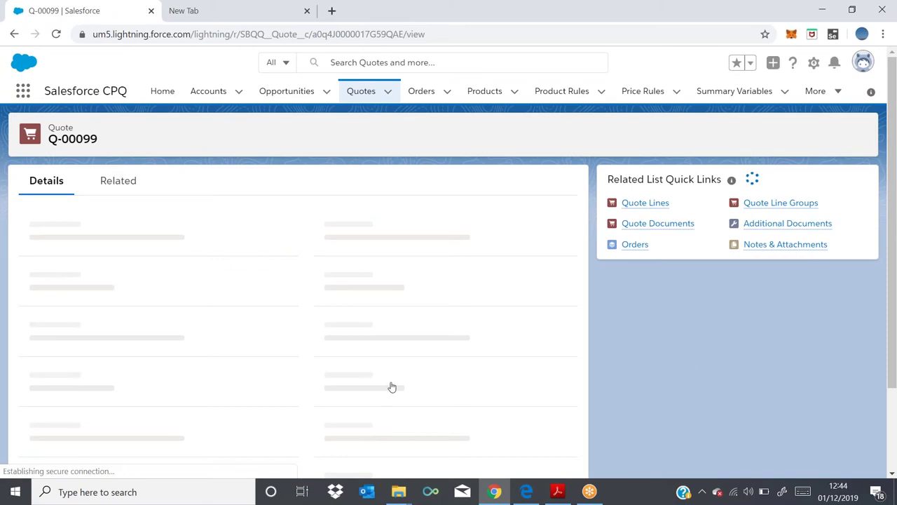
Step: Start editing the quote's lines and select the Mercedes Maybach (GLS 600) product for configuration
{"action": "left_click", "coordinate": [556, 139]}
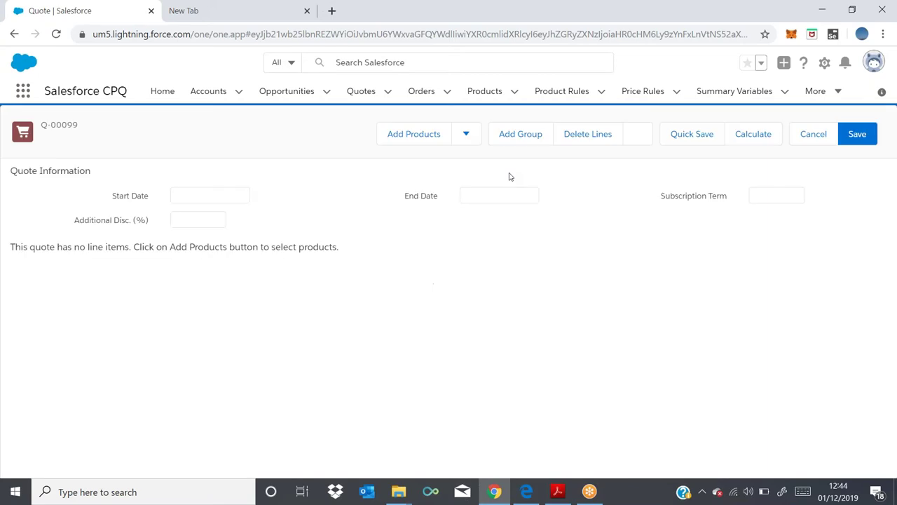
{"action": "left_click", "coordinate": [428, 143]}
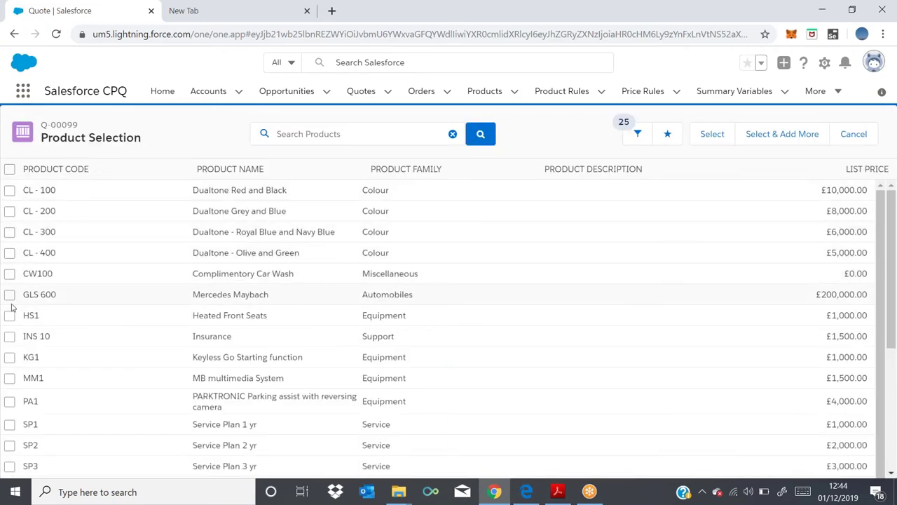
{"action": "left_click", "coordinate": [9, 295]}
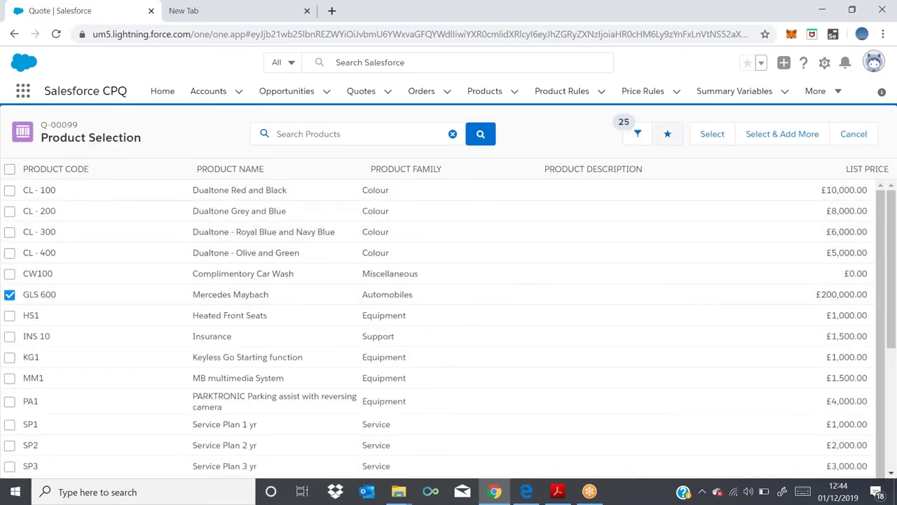
{"action": "left_click", "coordinate": [708, 135]}
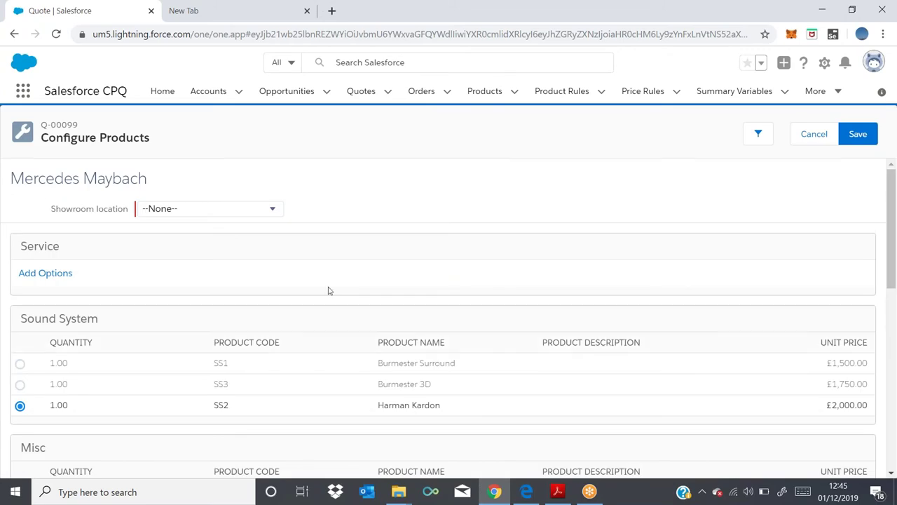
Step: Set the showroom location to Other States, try to save the bundle without Keyless Start, and cancel at the alert
{"action": "left_click", "coordinate": [234, 215]}
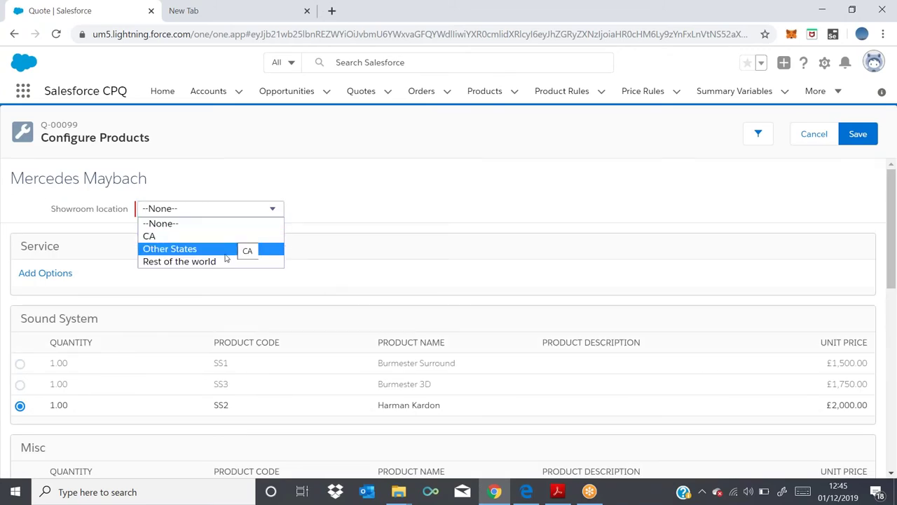
{"action": "left_click", "coordinate": [225, 254]}
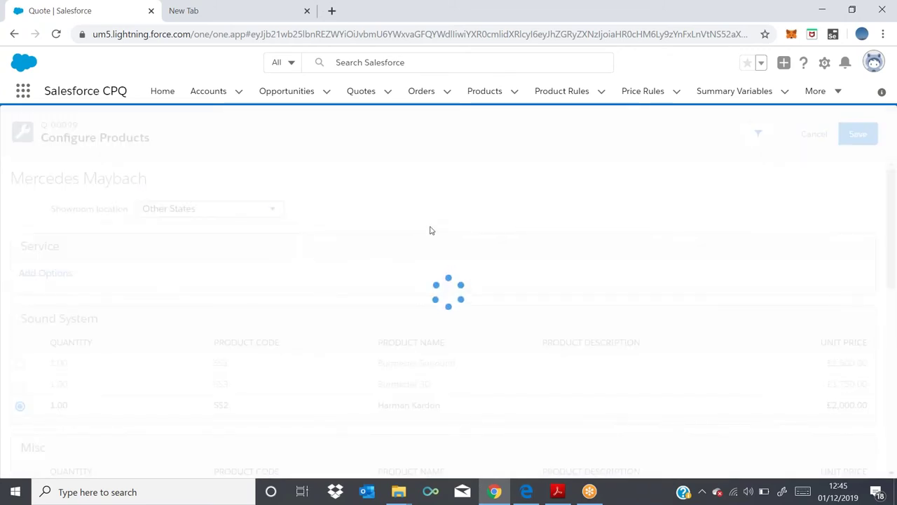
{"action": "scroll", "coordinate": [440, 222], "scroll_direction": "down", "scroll_amount": 3}
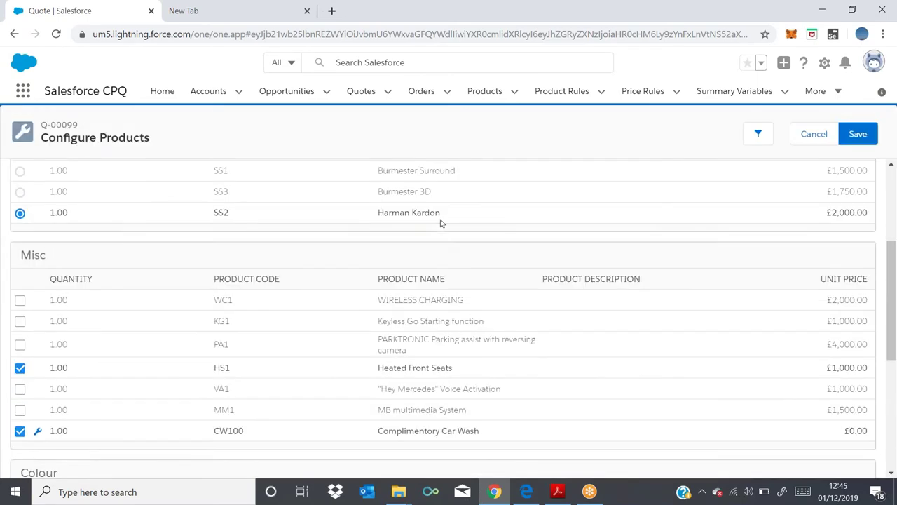
{"action": "left_click", "coordinate": [858, 135]}
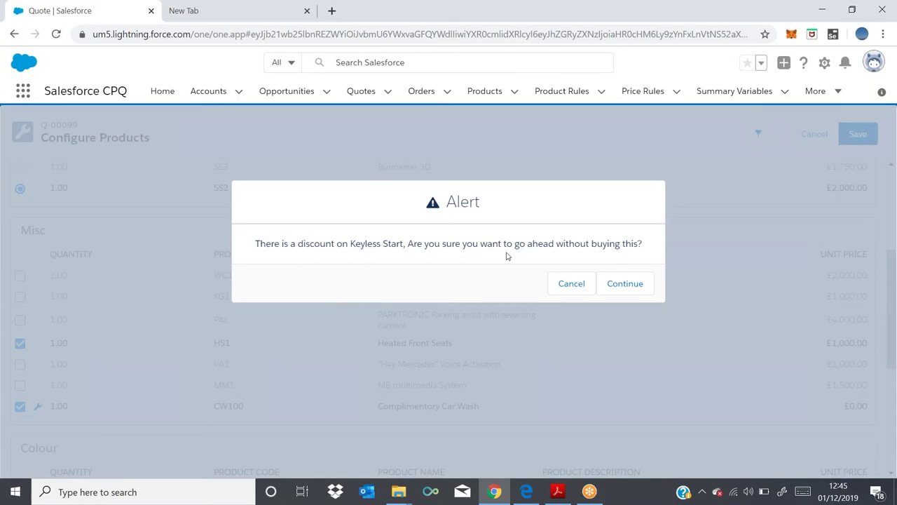
{"action": "left_click", "coordinate": [572, 285]}
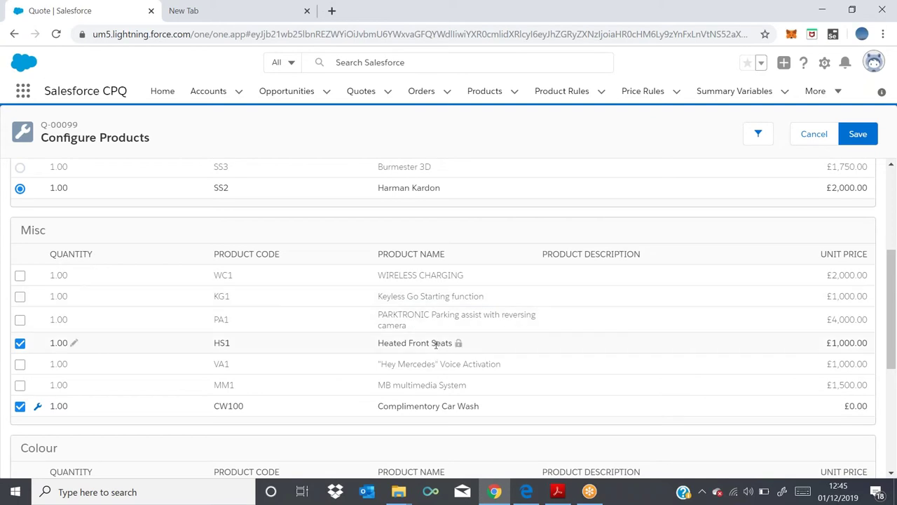
Step: Add the Keyless Go Starting function option, save the configuration by continuing past the alert, and cancel the quote edit
{"action": "scroll", "coordinate": [480, 330], "scroll_direction": "up", "scroll_amount": 1}
{"action": "scroll", "coordinate": [434, 301], "scroll_direction": "up", "scroll_amount": 3}
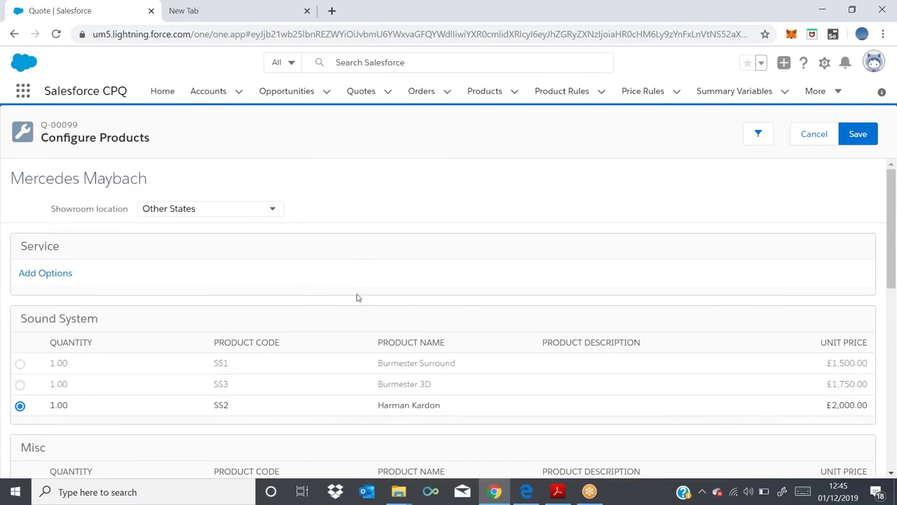
{"action": "scroll", "coordinate": [368, 301], "scroll_direction": "down", "scroll_amount": 2}
{"action": "scroll", "coordinate": [370, 303], "scroll_direction": "down", "scroll_amount": 1}
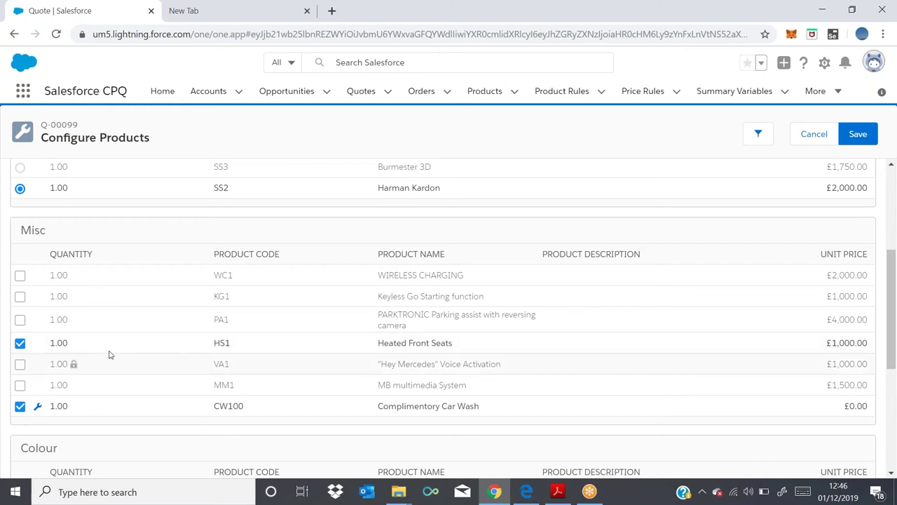
{"action": "left_click", "coordinate": [21, 296]}
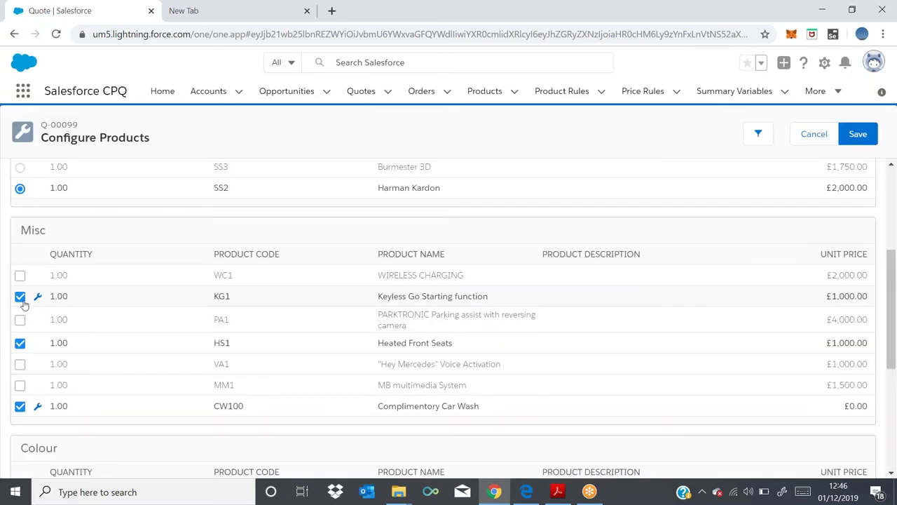
{"action": "left_click", "coordinate": [861, 140]}
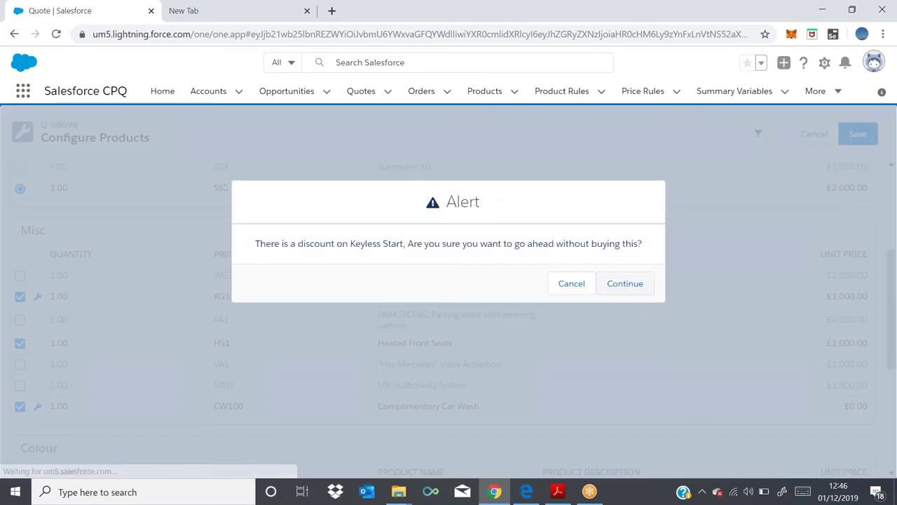
{"action": "left_click", "coordinate": [626, 284]}
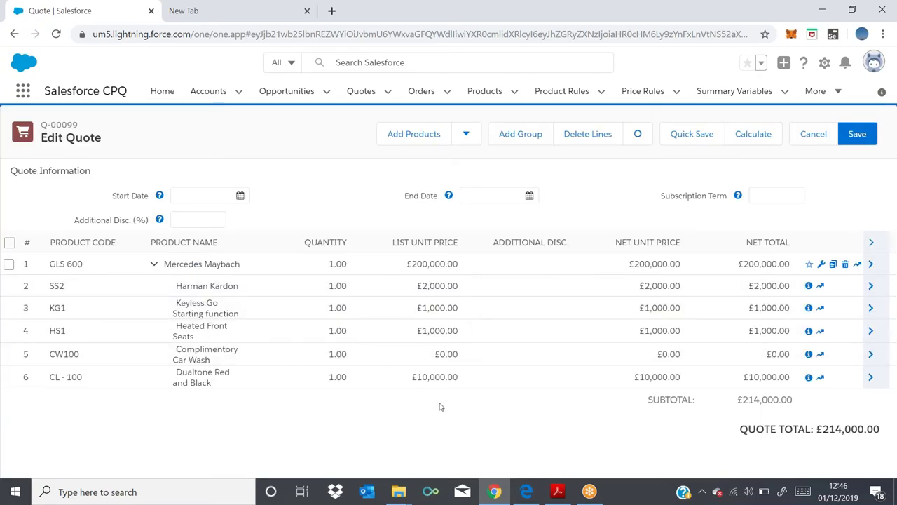
{"action": "left_click", "coordinate": [825, 138]}
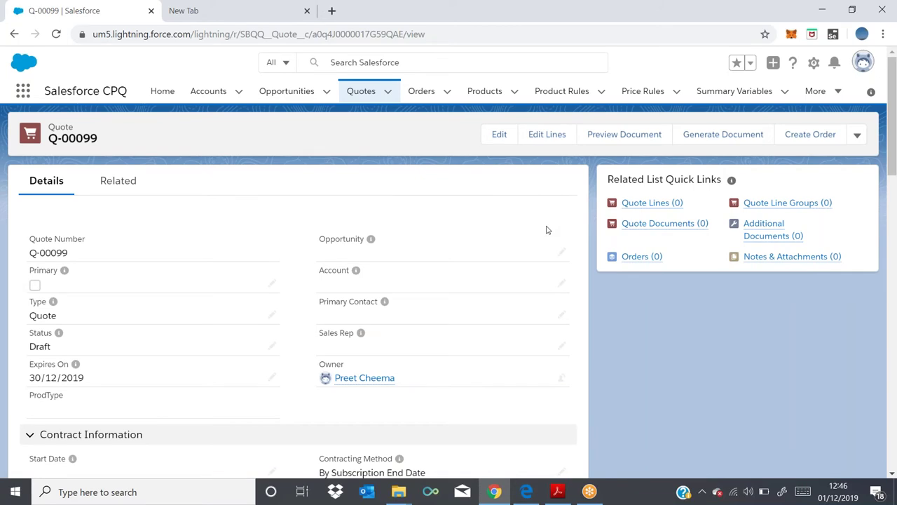
Step: Open the "Discount offer on Keyless Start" product rule and review its details, message and error conditions
{"action": "left_click", "coordinate": [582, 95]}
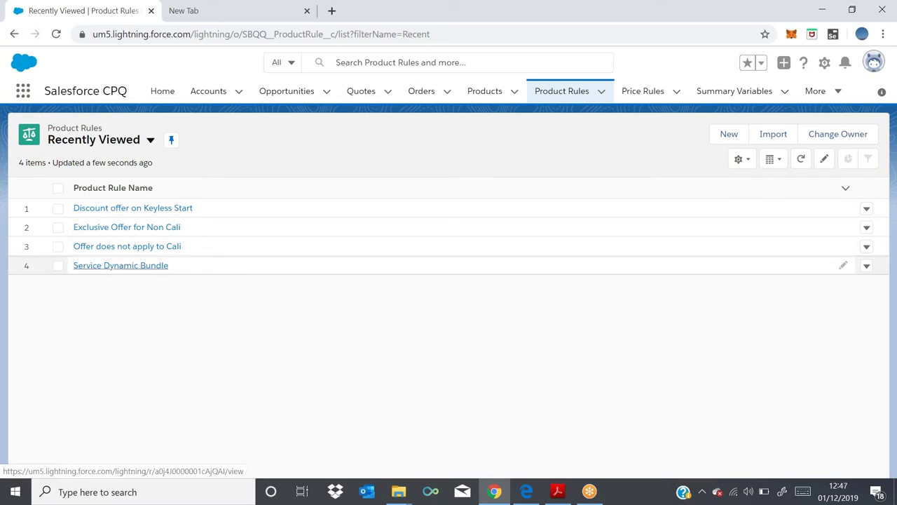
{"action": "left_click", "coordinate": [148, 209]}
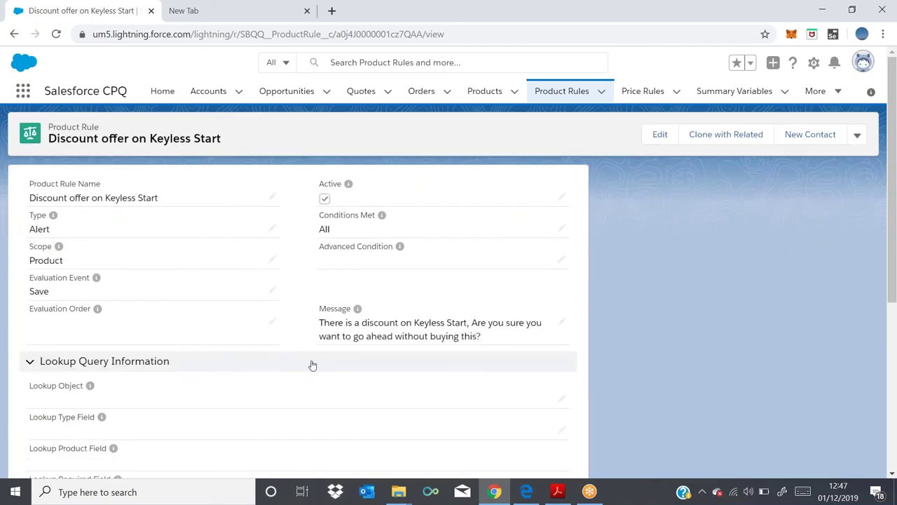
{"action": "scroll", "coordinate": [324, 345], "scroll_direction": "down", "scroll_amount": 2}
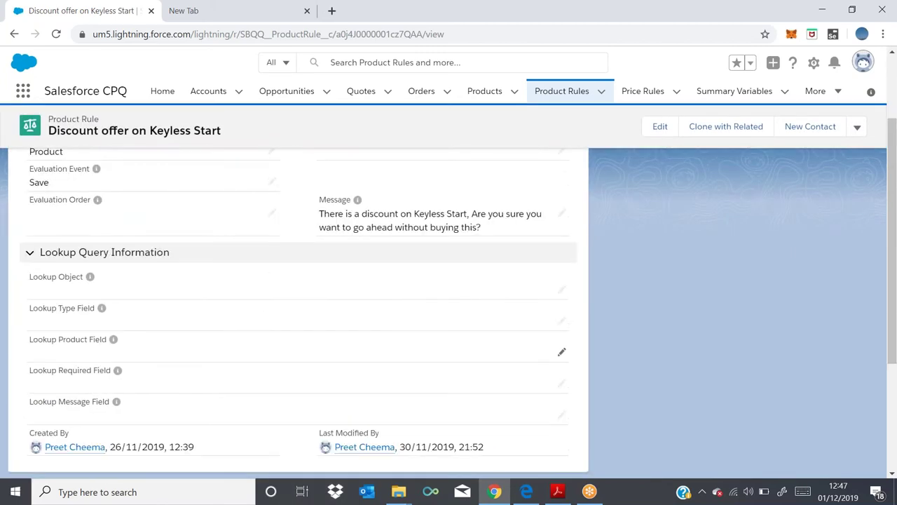
{"action": "scroll", "coordinate": [331, 345], "scroll_direction": "up", "scroll_amount": 2}
{"action": "scroll", "coordinate": [332, 344], "scroll_direction": "down", "scroll_amount": 5}
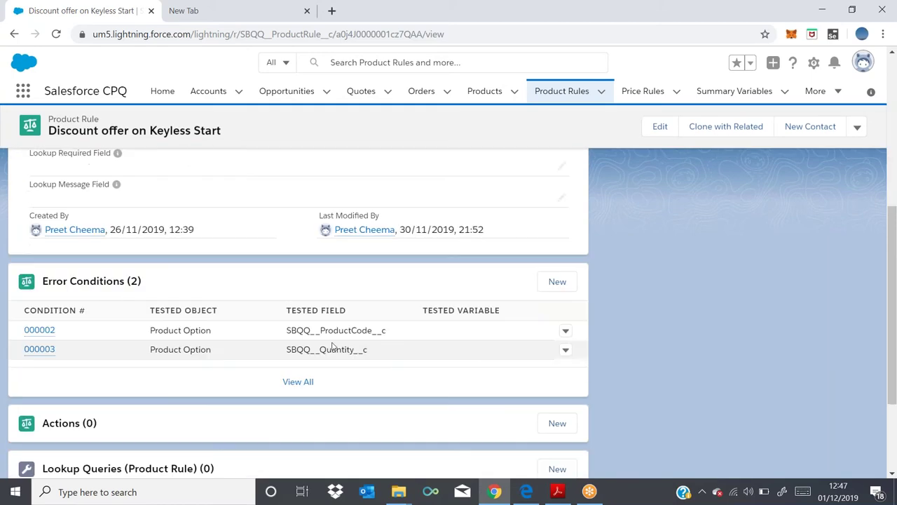
{"action": "mouse_move", "coordinate": [46, 331]}
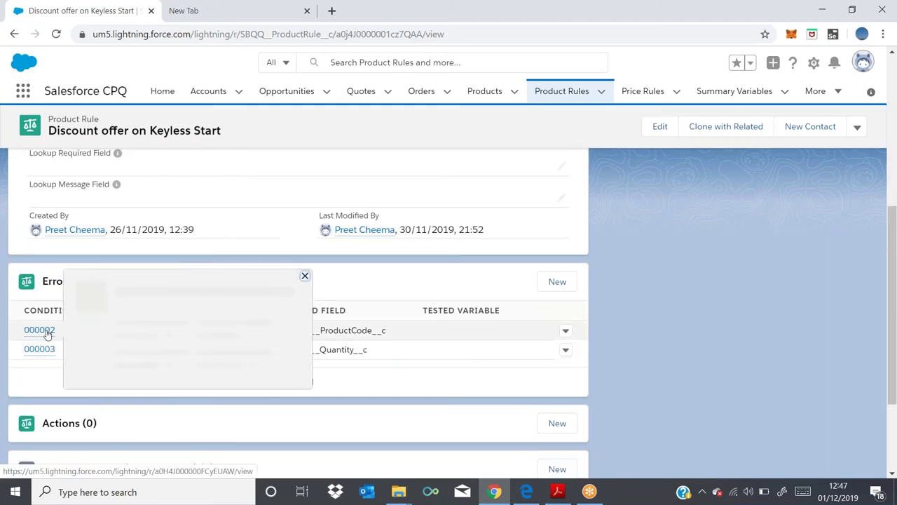
{"action": "scroll", "coordinate": [217, 386], "scroll_direction": "down", "scroll_amount": 3}
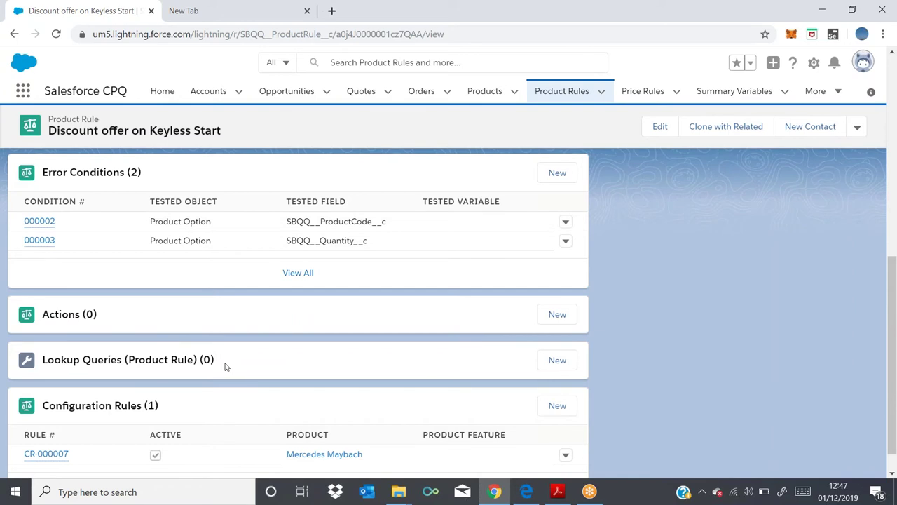
Step: Inspect the rule's configuration rule for Mercedes Maybach and return to the product rule
{"action": "scroll", "coordinate": [225, 366], "scroll_direction": "down", "scroll_amount": 1}
{"action": "left_click", "coordinate": [39, 424]}
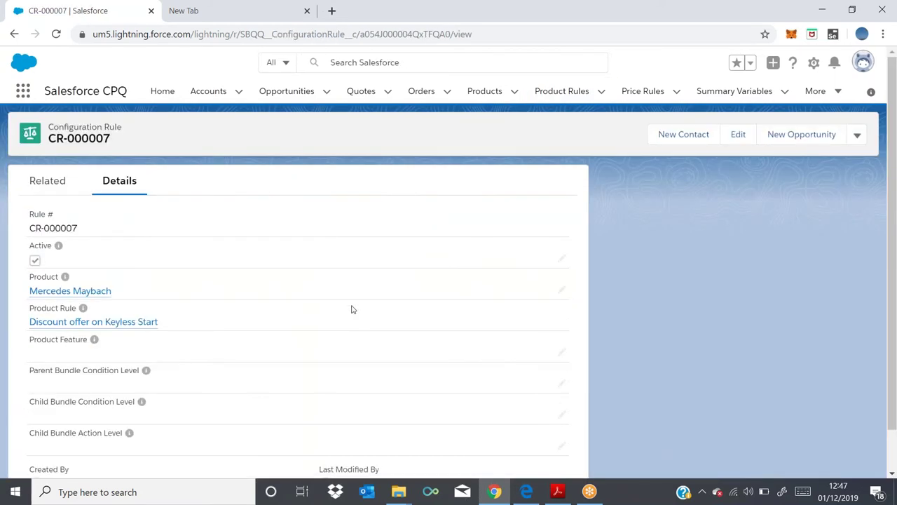
{"action": "scroll", "coordinate": [354, 309], "scroll_direction": "down", "scroll_amount": 1}
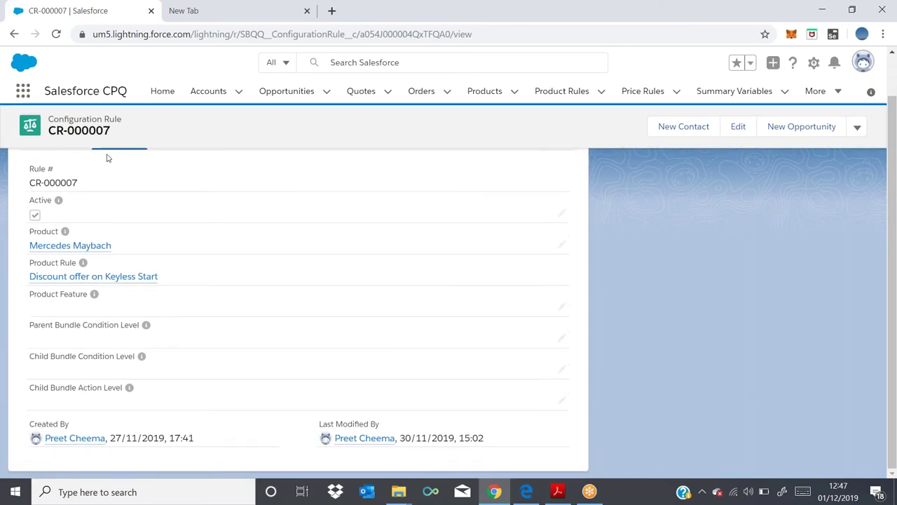
{"action": "left_click", "coordinate": [17, 37]}
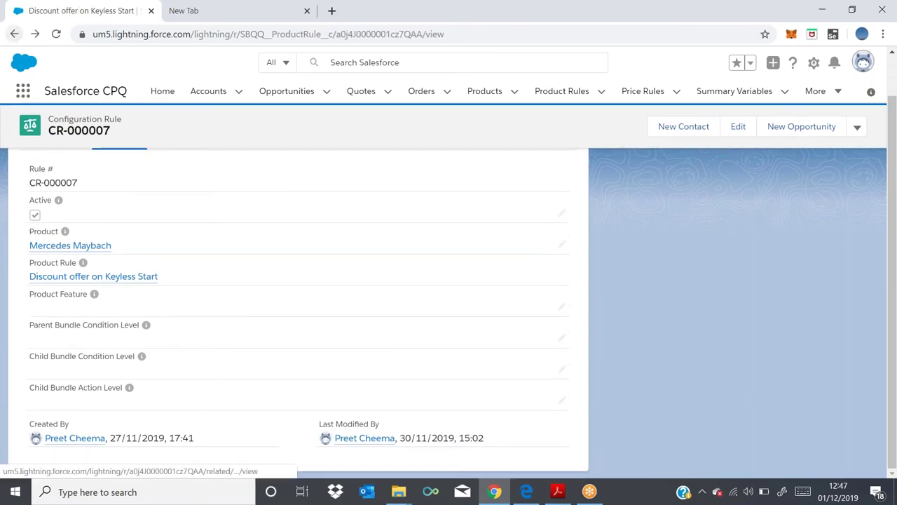
Step: Inspect the tested field and filter information of the product code error condition, and return to the product rule
{"action": "scroll", "coordinate": [265, 400], "scroll_direction": "up", "scroll_amount": 2}
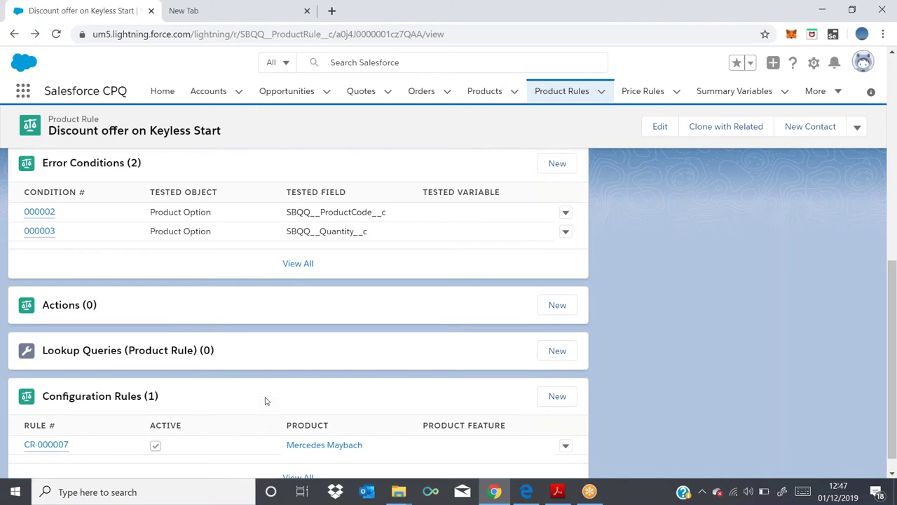
{"action": "left_click", "coordinate": [48, 303]}
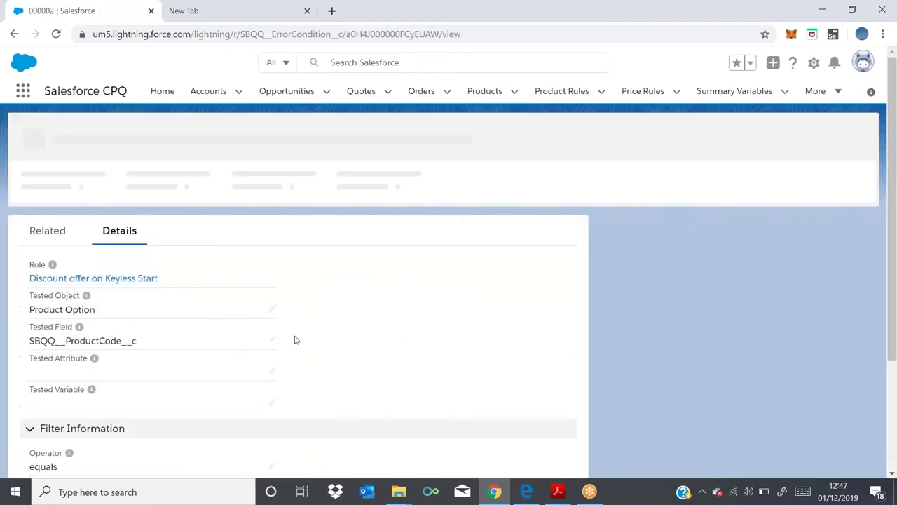
{"action": "scroll", "coordinate": [322, 386], "scroll_direction": "down", "scroll_amount": 2}
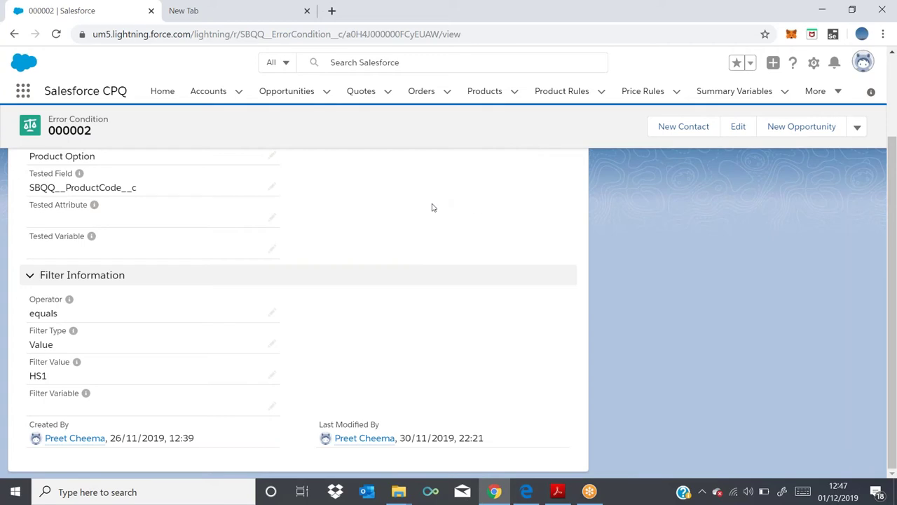
{"action": "left_click", "coordinate": [14, 35]}
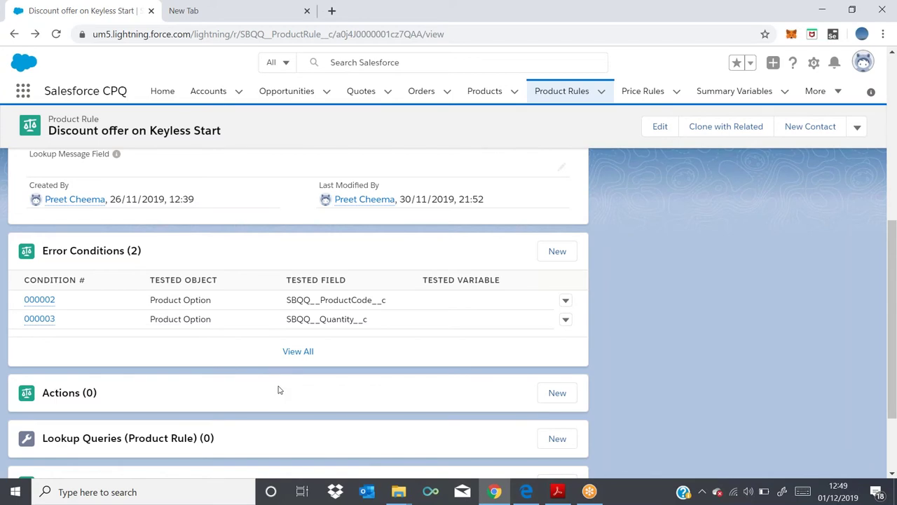
Step: Review the product rule's lookup fields, error conditions, actions and evaluation settings
{"action": "scroll", "coordinate": [280, 390], "scroll_direction": "up", "scroll_amount": 5}
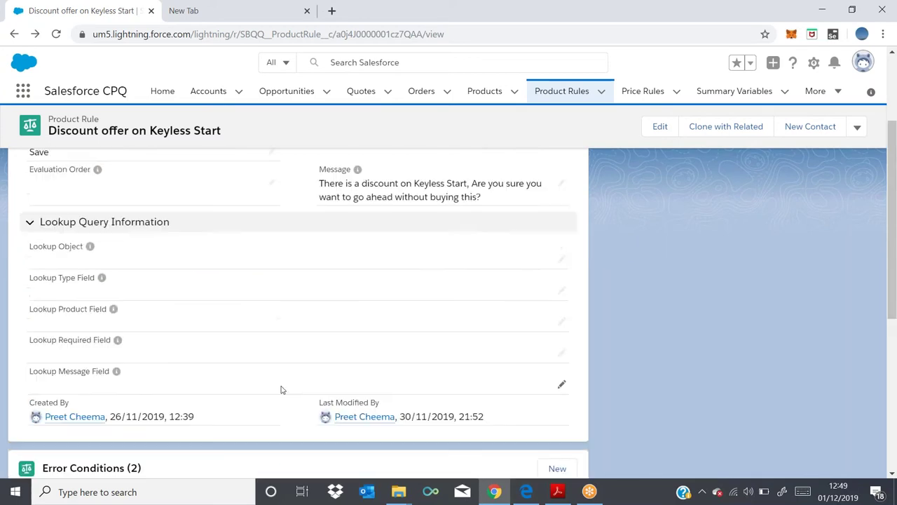
{"action": "scroll", "coordinate": [283, 390], "scroll_direction": "down", "scroll_amount": 3}
{"action": "scroll", "coordinate": [322, 426], "scroll_direction": "down", "scroll_amount": 2}
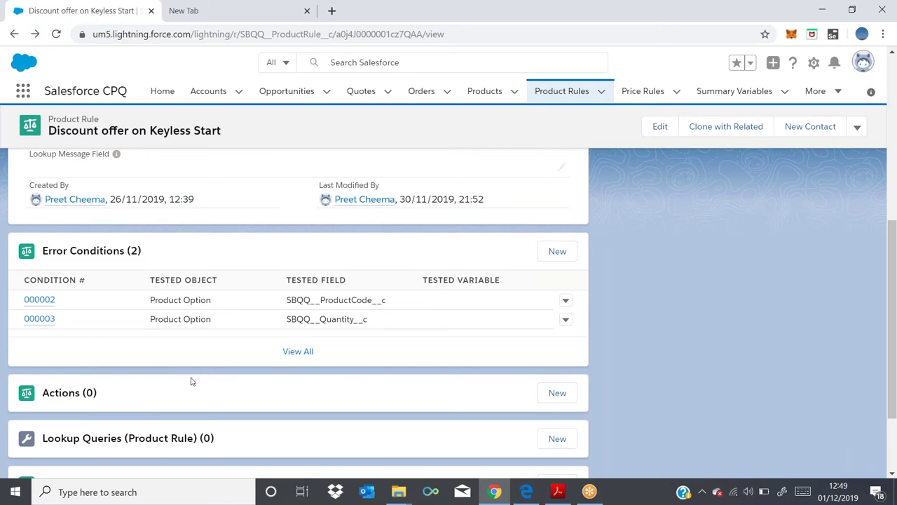
{"action": "scroll", "coordinate": [191, 381], "scroll_direction": "down", "scroll_amount": 2}
{"action": "scroll", "coordinate": [190, 379], "scroll_direction": "up", "scroll_amount": 2}
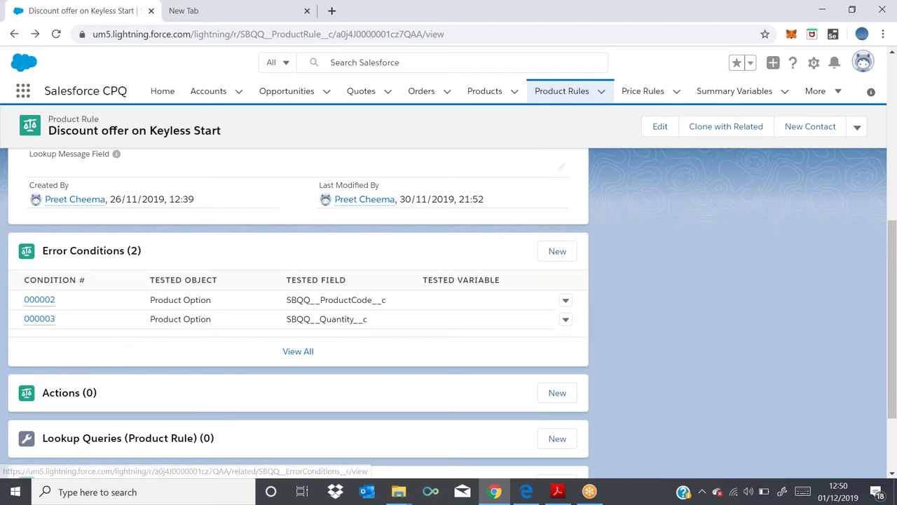
{"action": "scroll", "coordinate": [216, 360], "scroll_direction": "up", "scroll_amount": 2}
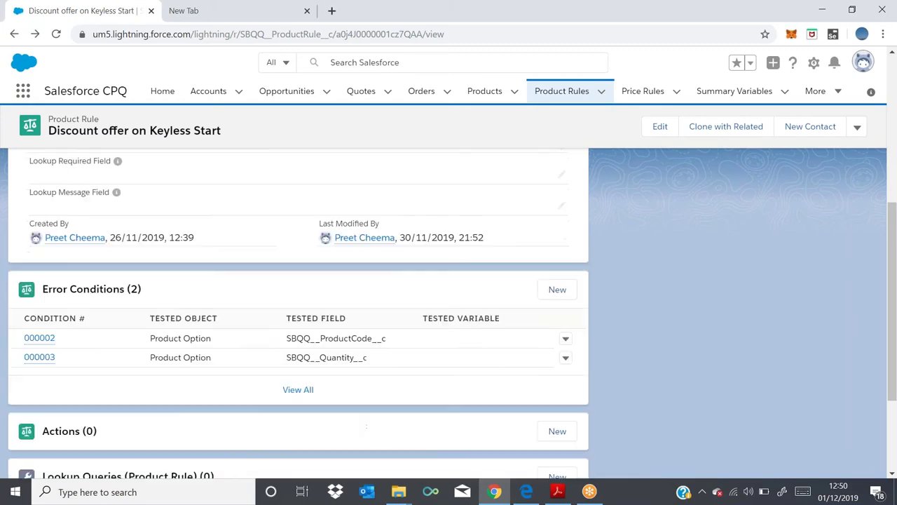
{"action": "scroll", "coordinate": [241, 356], "scroll_direction": "up", "scroll_amount": 4}
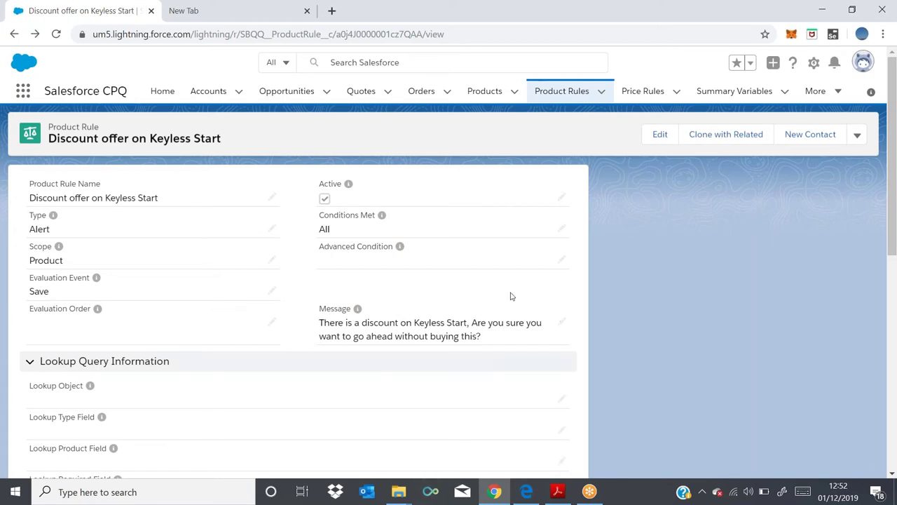
Step: Open quote Q-00099 and select the Mercedes Maybach product for configuration
{"action": "left_click", "coordinate": [367, 98]}
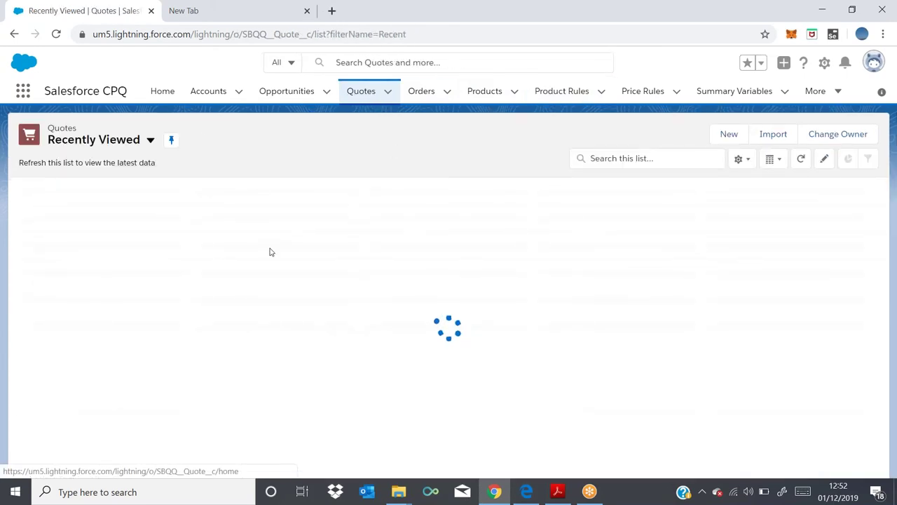
{"action": "left_click", "coordinate": [98, 209]}
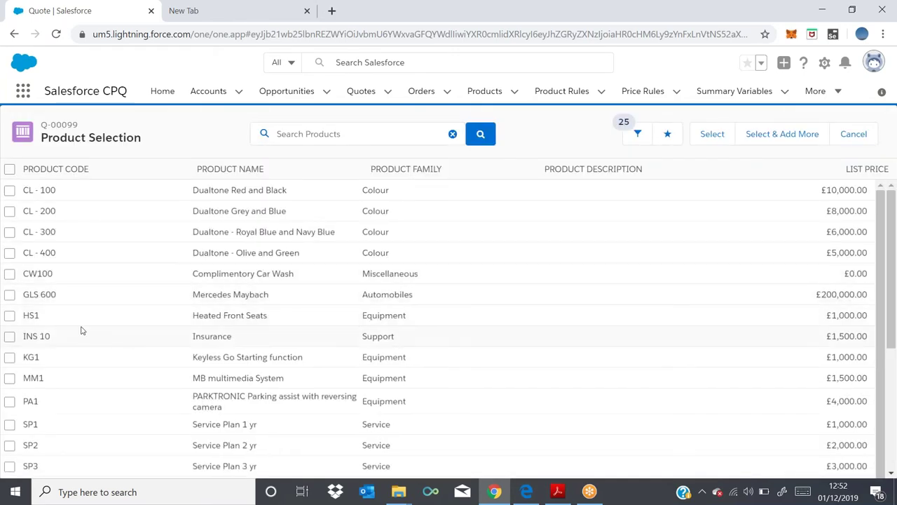
{"action": "left_click", "coordinate": [9, 295]}
{"action": "left_click", "coordinate": [729, 134]}
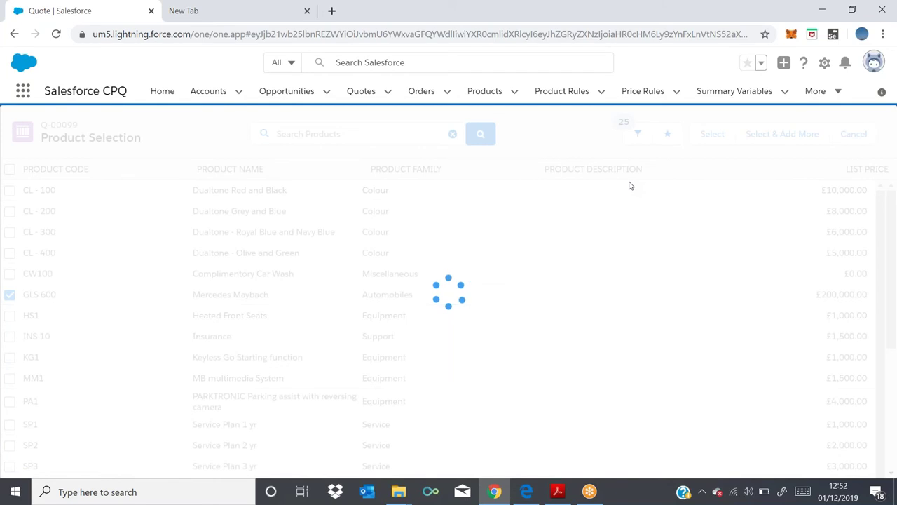
Step: Set the showroom location to CA and check the Complimentory Car Wash option under Misc
{"action": "scroll", "coordinate": [457, 232], "scroll_direction": "down", "scroll_amount": 2}
{"action": "scroll", "coordinate": [457, 232], "scroll_direction": "down", "scroll_amount": 2}
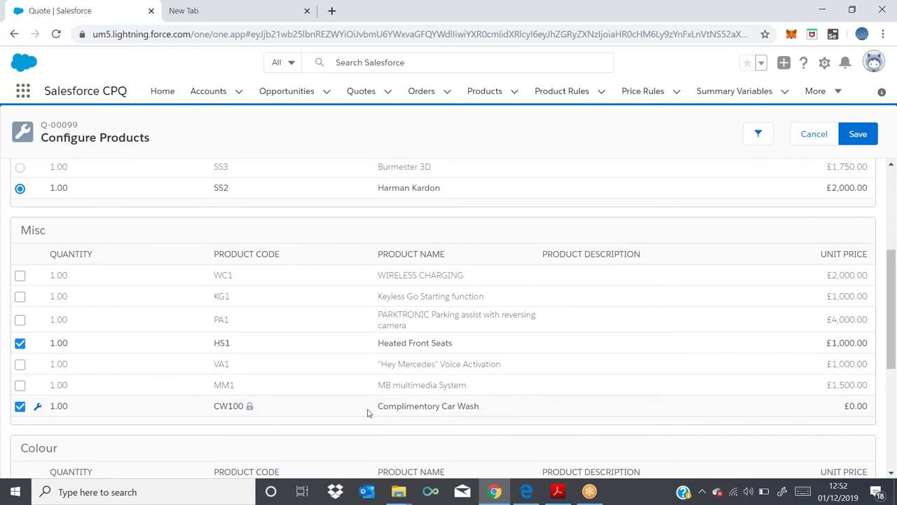
{"action": "scroll", "coordinate": [366, 414], "scroll_direction": "up", "scroll_amount": 4}
{"action": "left_click", "coordinate": [261, 208]}
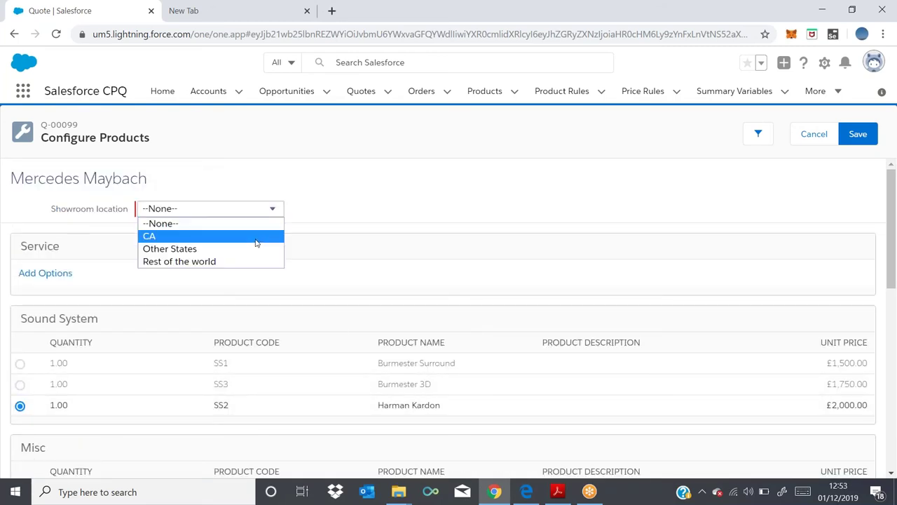
{"action": "left_click", "coordinate": [255, 238]}
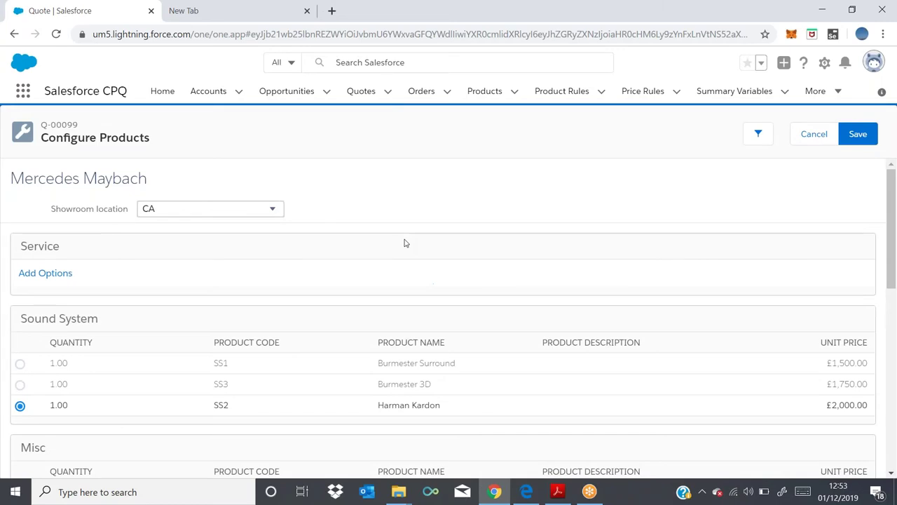
{"action": "scroll", "coordinate": [403, 240], "scroll_direction": "down", "scroll_amount": 4}
{"action": "scroll", "coordinate": [404, 242], "scroll_direction": "down", "scroll_amount": 1}
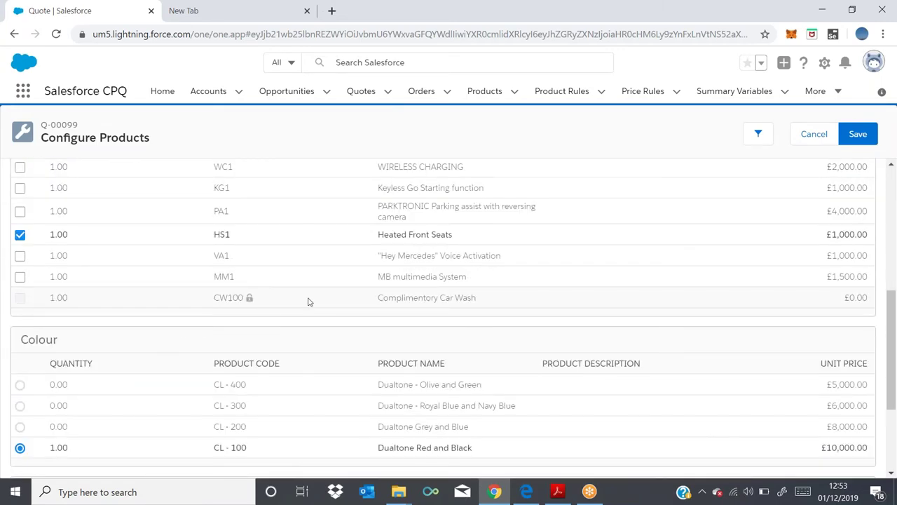
{"action": "scroll", "coordinate": [344, 305], "scroll_direction": "up", "scroll_amount": 10}
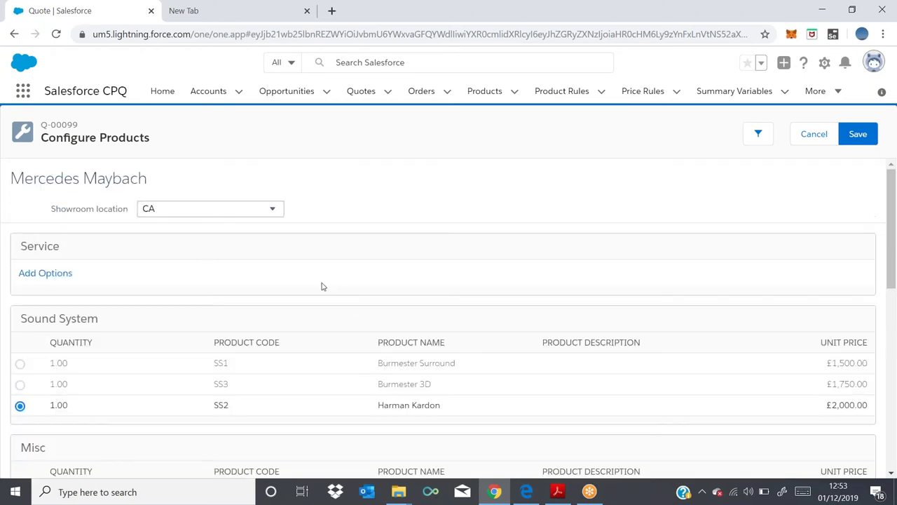
Step: Set the showroom location to Other States and recheck the Complimentory Car Wash option under Misc
{"action": "left_click", "coordinate": [266, 214]}
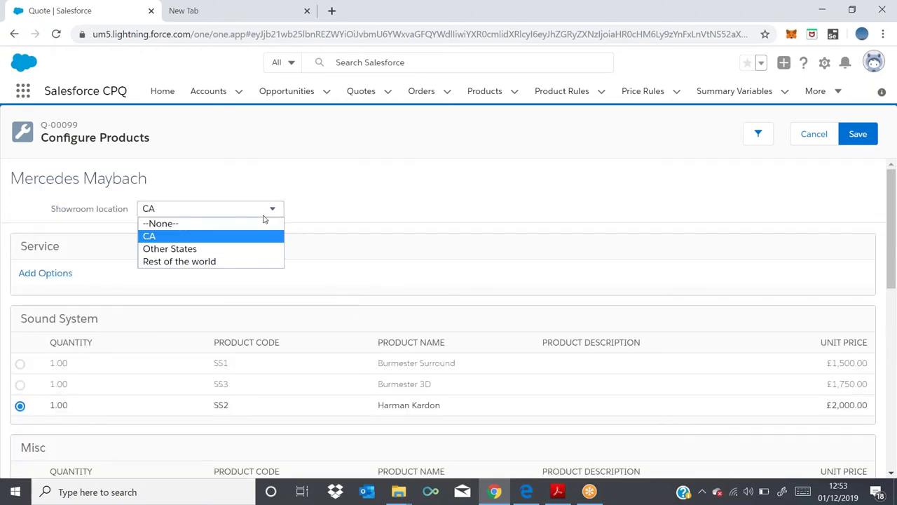
{"action": "left_click", "coordinate": [246, 251]}
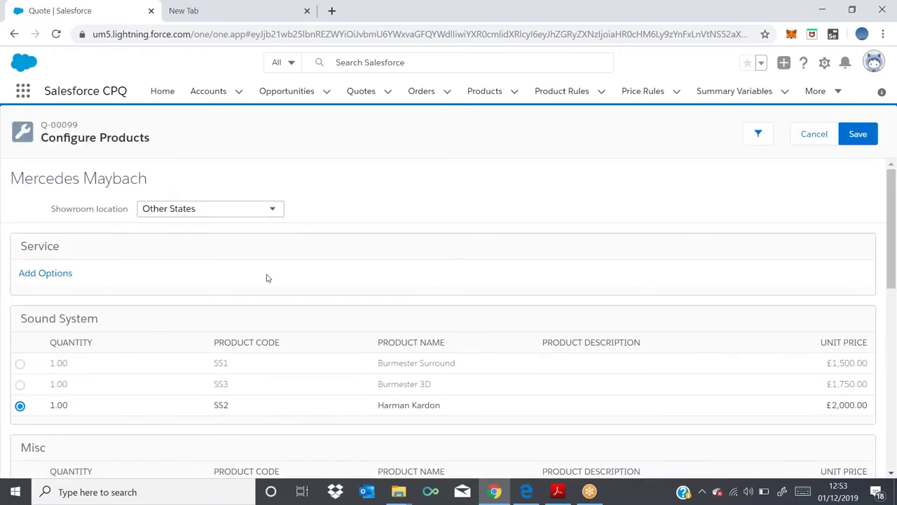
{"action": "scroll", "coordinate": [266, 277], "scroll_direction": "down", "scroll_amount": 5}
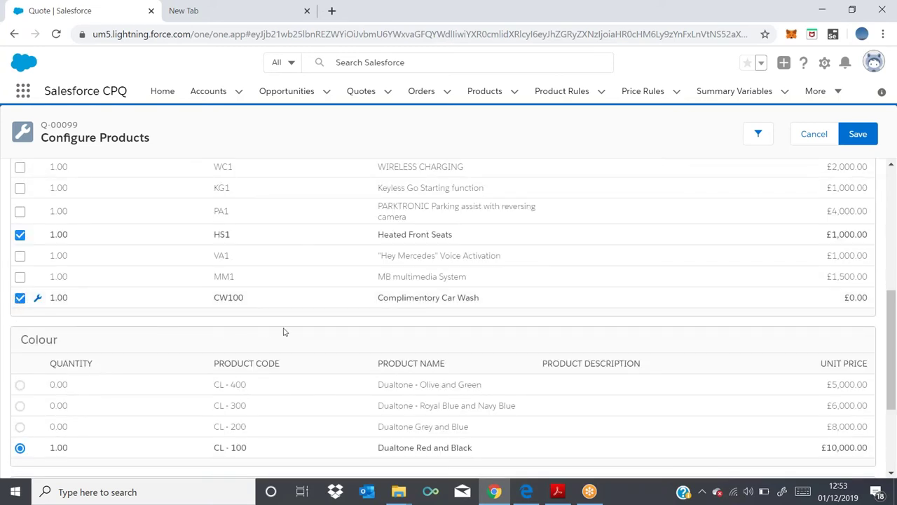
{"action": "scroll", "coordinate": [296, 332], "scroll_direction": "up", "scroll_amount": 2}
{"action": "scroll", "coordinate": [295, 331], "scroll_direction": "up", "scroll_amount": 3}
{"action": "left_click", "coordinate": [254, 210]}
{"action": "left_click", "coordinate": [400, 246]}
{"action": "scroll", "coordinate": [406, 245], "scroll_direction": "down", "scroll_amount": 5}
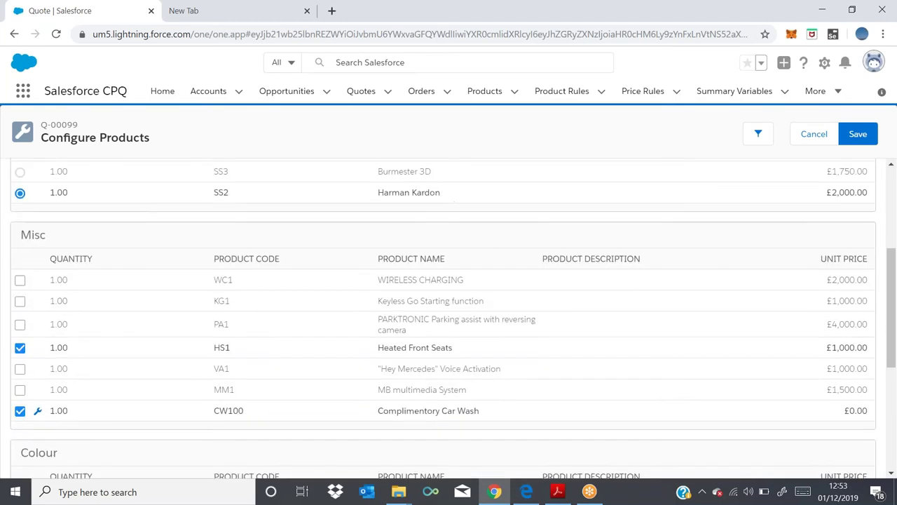
{"action": "scroll", "coordinate": [398, 300], "scroll_direction": "up", "scroll_amount": 5}
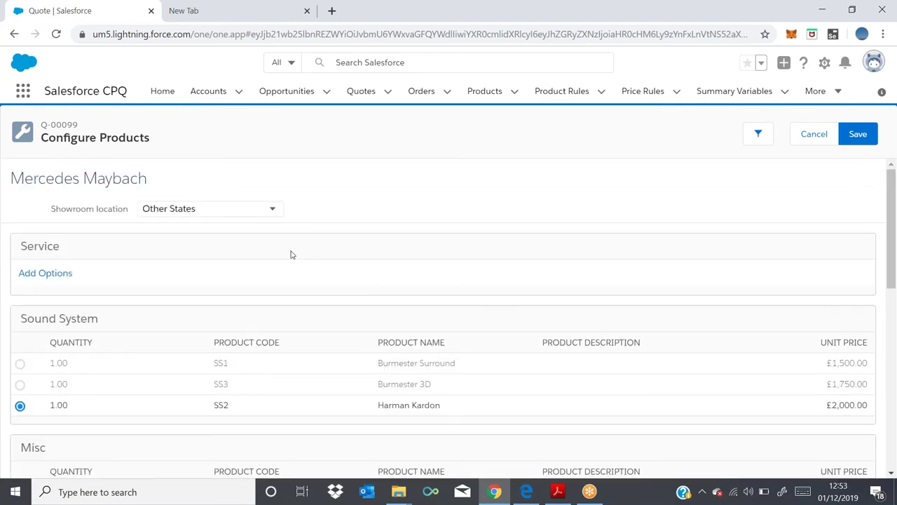
Step: Set the showroom location to Rest of the world, save the bundle without Keyless Go and continue past the discount alert
{"action": "left_click", "coordinate": [257, 211]}
{"action": "left_click", "coordinate": [256, 260]}
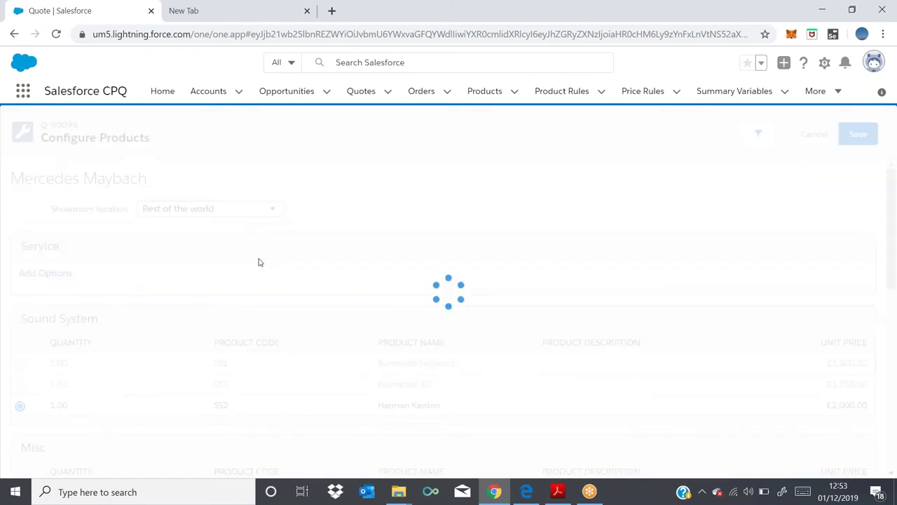
{"action": "scroll", "coordinate": [259, 264], "scroll_direction": "down", "scroll_amount": 5}
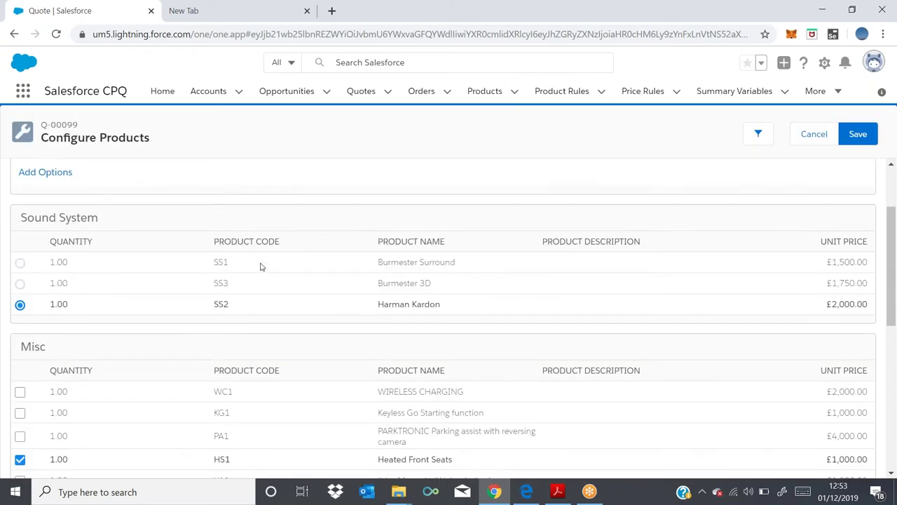
{"action": "scroll", "coordinate": [436, 283], "scroll_direction": "up", "scroll_amount": 3}
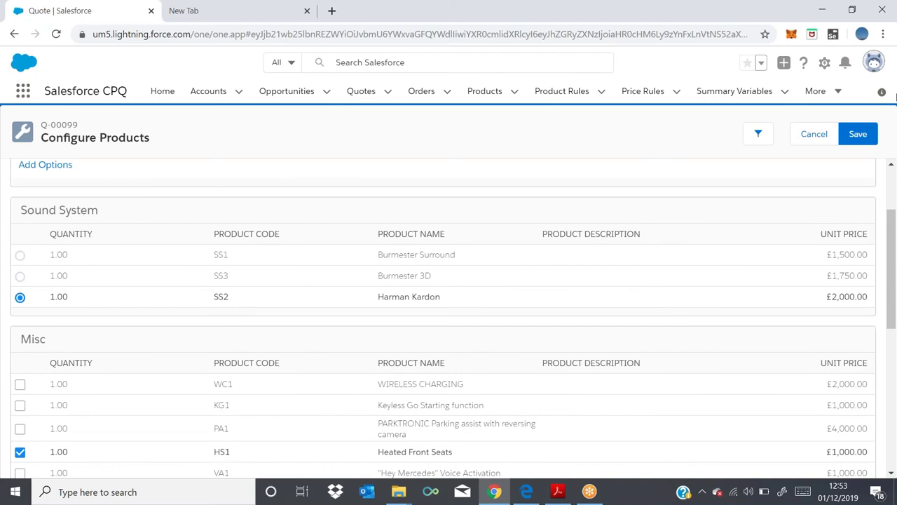
{"action": "left_click", "coordinate": [858, 134]}
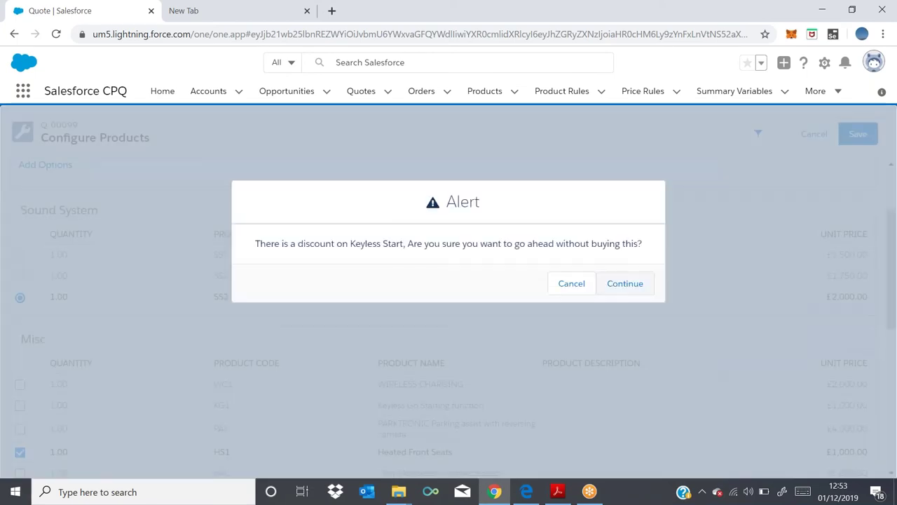
{"action": "left_click", "coordinate": [637, 283]}
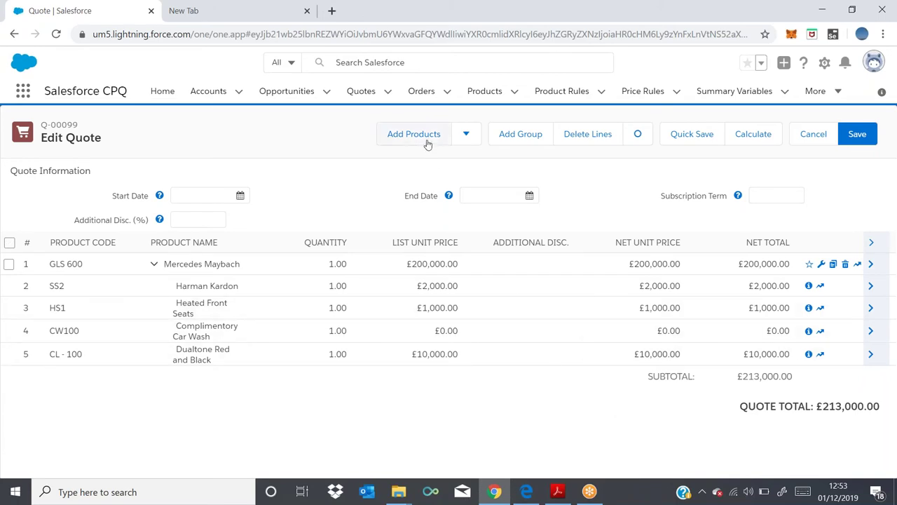
Step: Discard the quote line edits, select Mercedes Maybach for quote Q-00099 again and view the showroom location options
{"action": "left_click", "coordinate": [819, 137]}
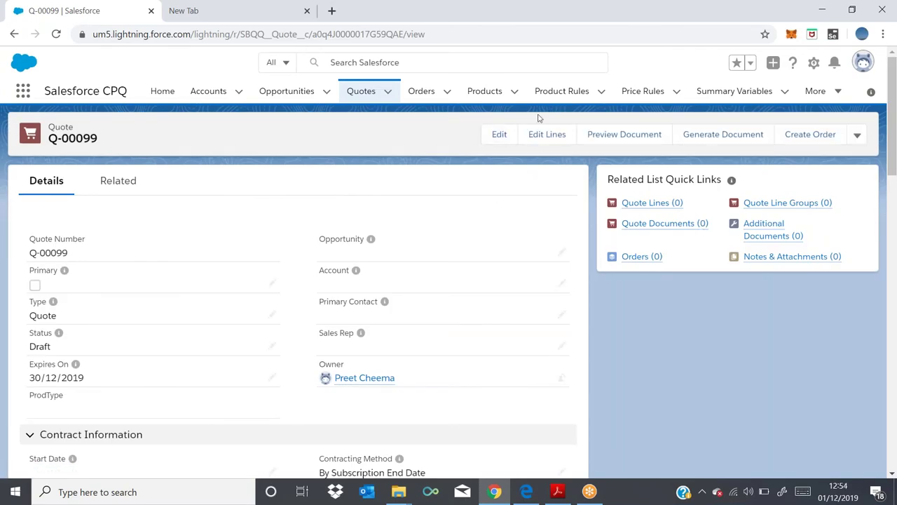
{"action": "left_click", "coordinate": [550, 138]}
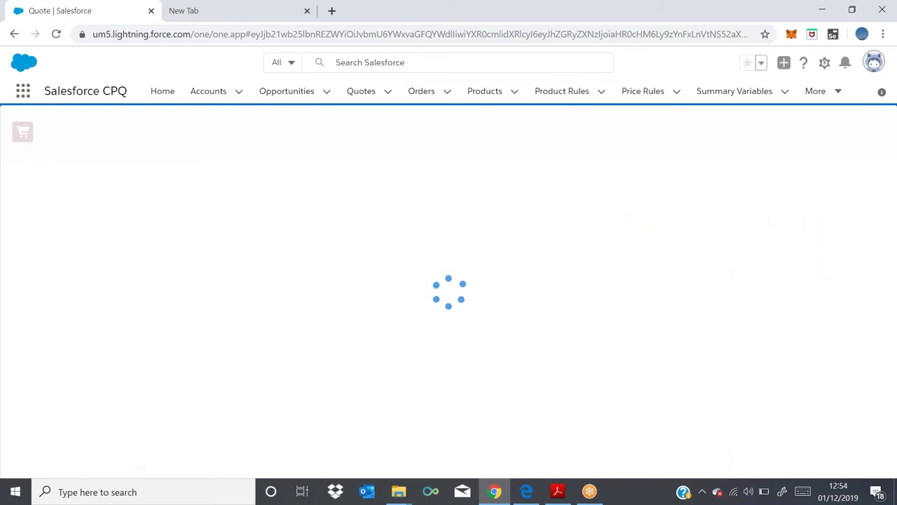
{"action": "left_click", "coordinate": [413, 134]}
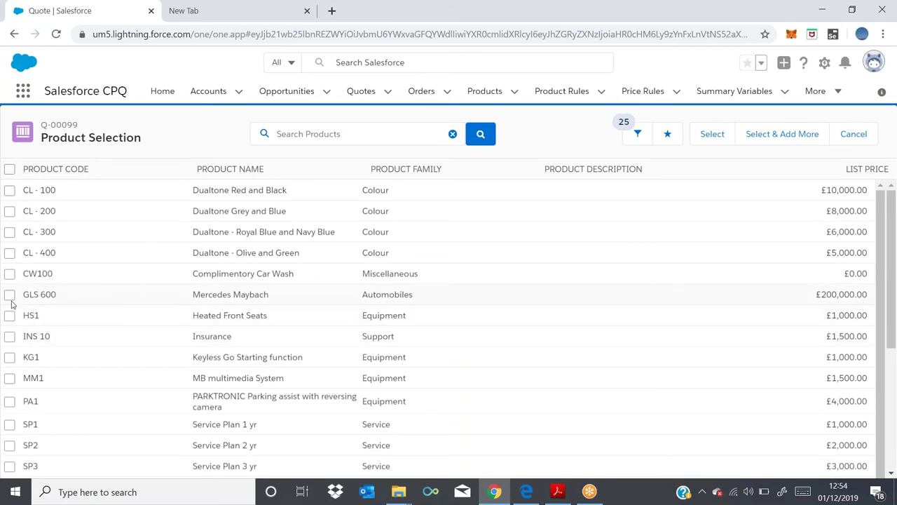
{"action": "left_click", "coordinate": [9, 295]}
{"action": "left_click", "coordinate": [726, 136]}
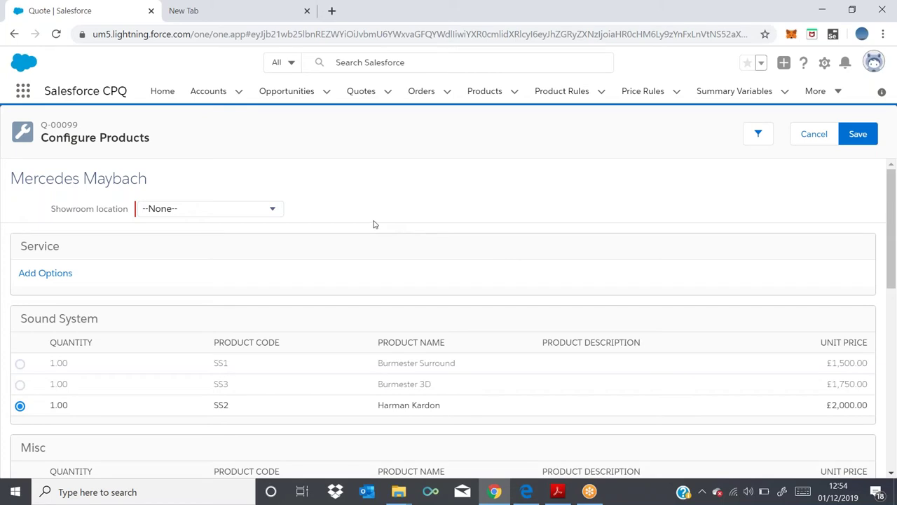
{"action": "left_click", "coordinate": [275, 211]}
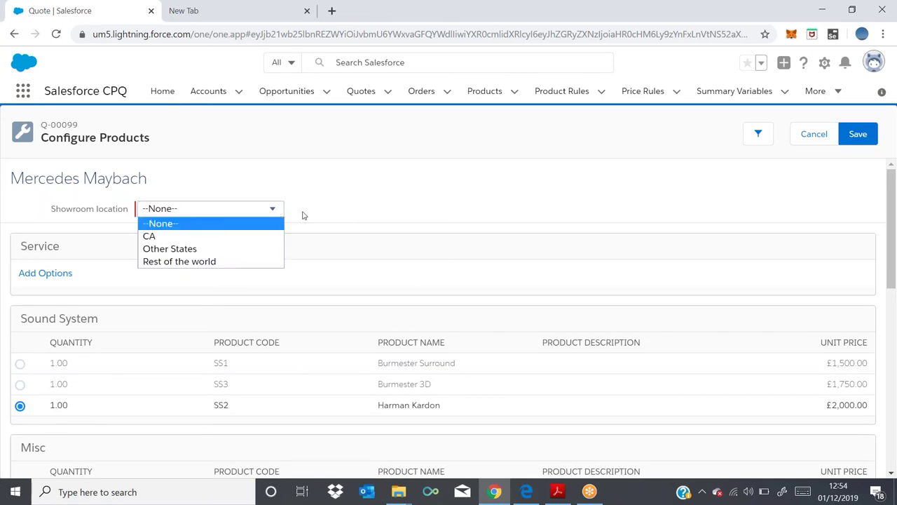
{"action": "left_click", "coordinate": [372, 210]}
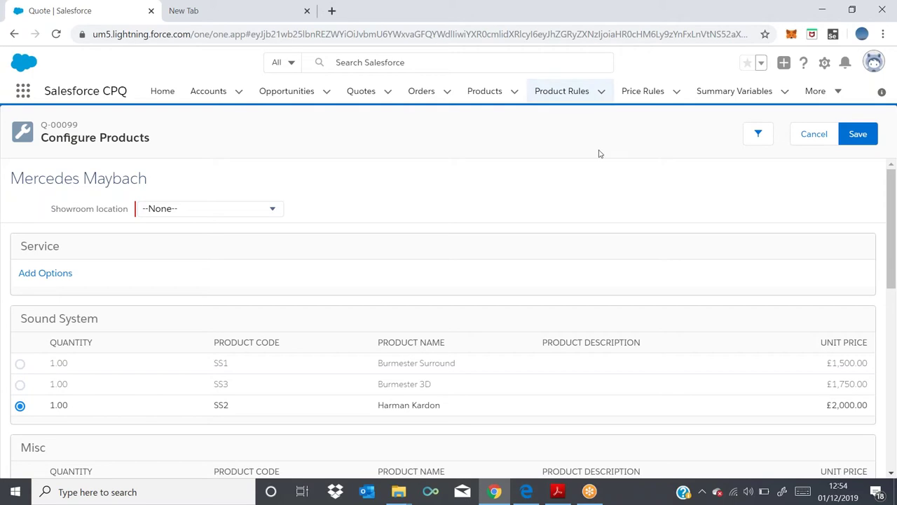
Step: Open the "Discount offer on Keyless Start" product rule, view the available rule types and cancel editing
{"action": "left_click", "coordinate": [554, 92]}
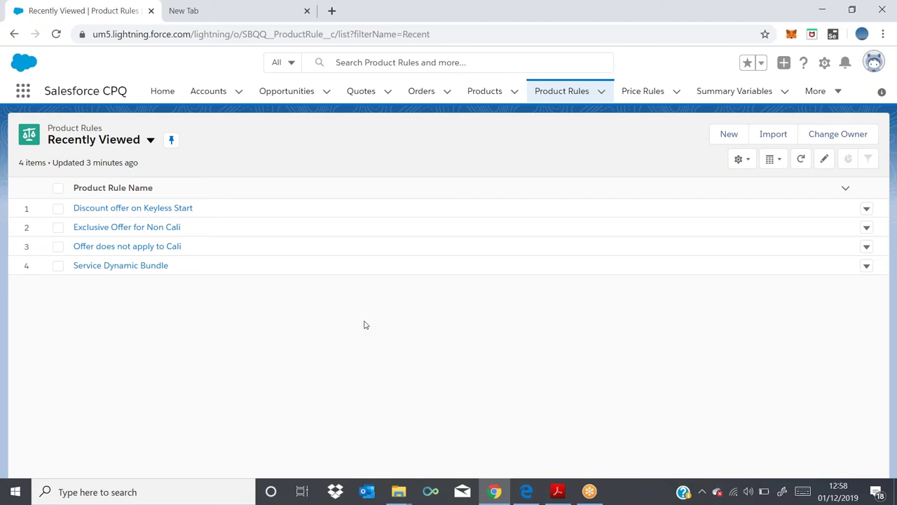
{"action": "left_click", "coordinate": [136, 212]}
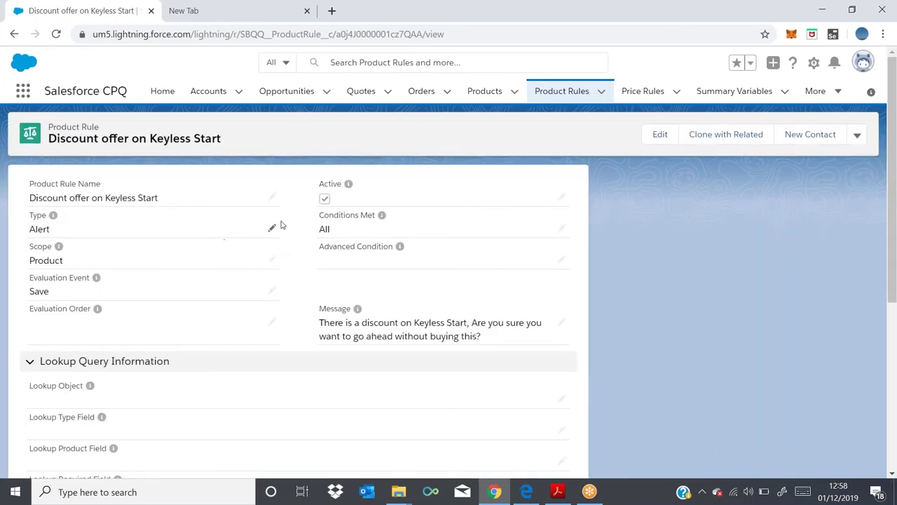
{"action": "left_click", "coordinate": [271, 230]}
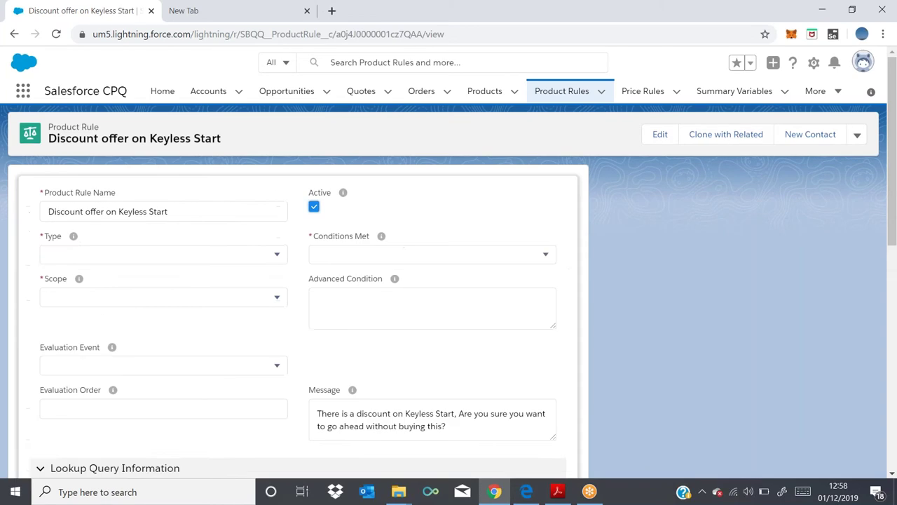
{"action": "left_click", "coordinate": [273, 256]}
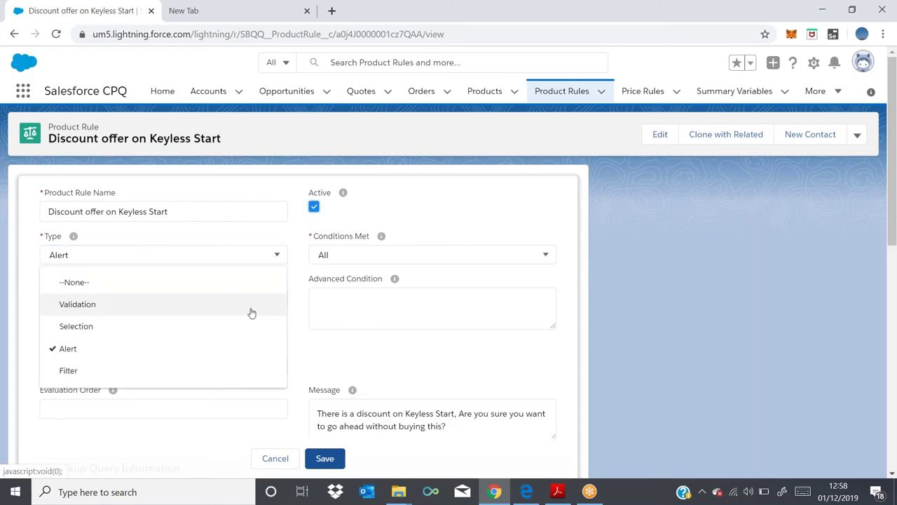
{"action": "left_click", "coordinate": [343, 350]}
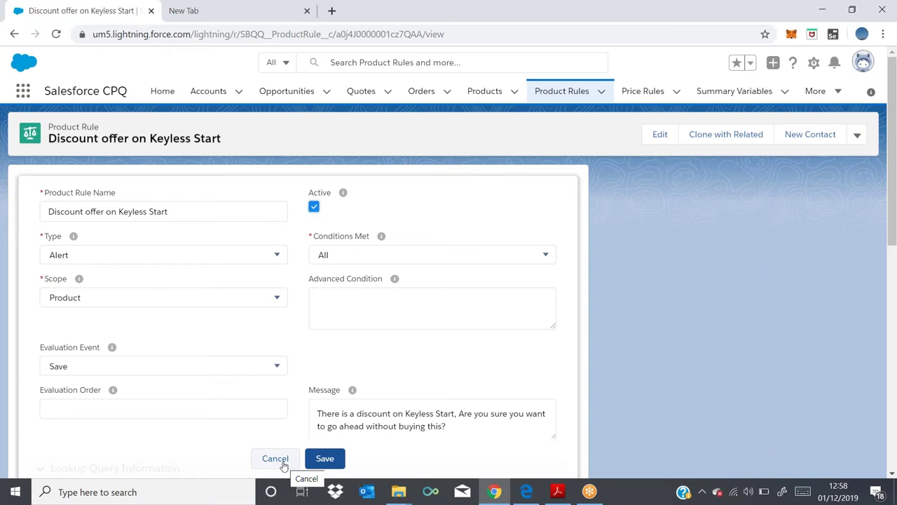
{"action": "left_click", "coordinate": [283, 466]}
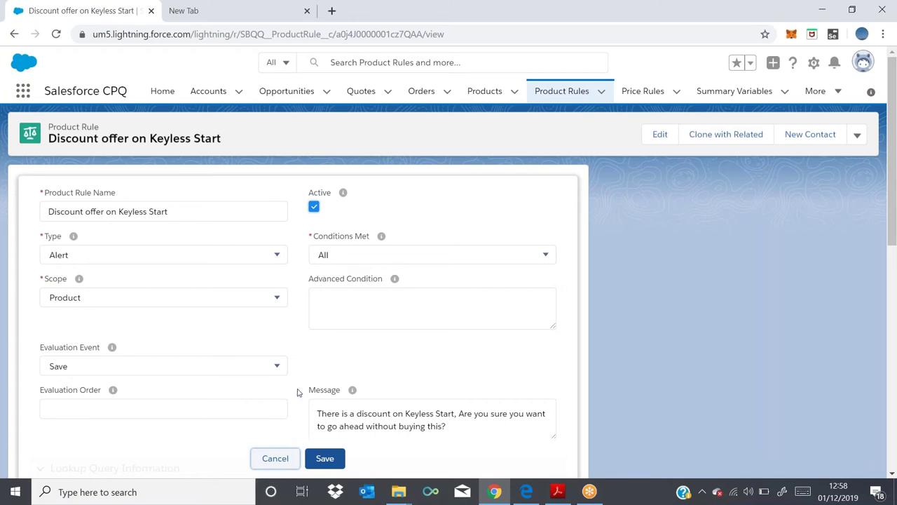
{"action": "scroll", "coordinate": [297, 393], "scroll_direction": "down", "scroll_amount": 2}
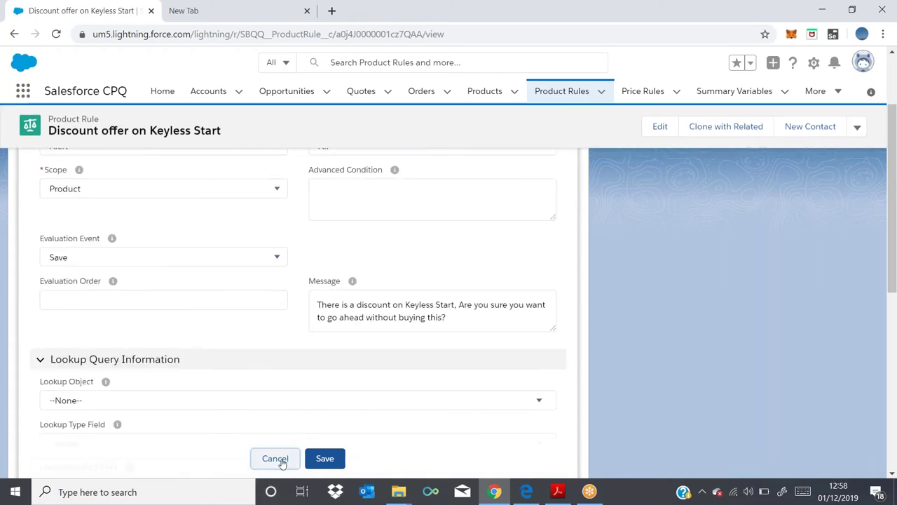
{"action": "left_click", "coordinate": [275, 458]}
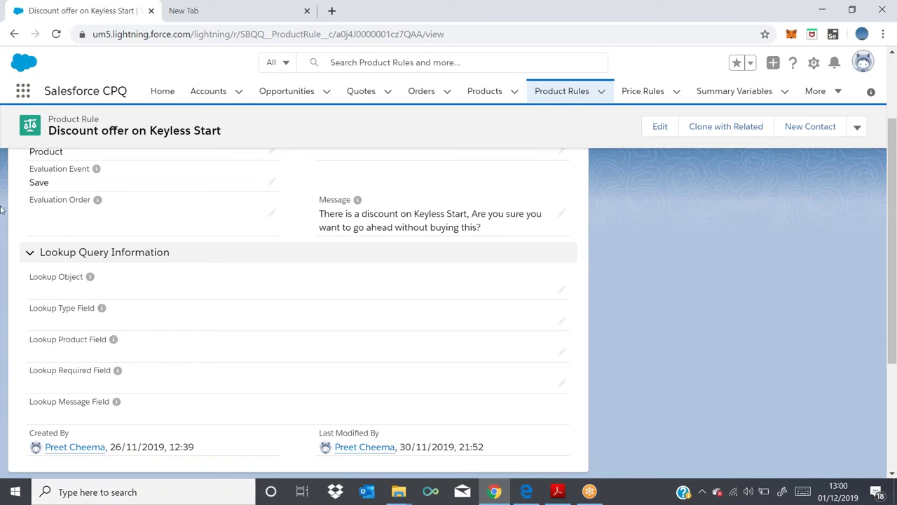
{"action": "key", "text": "XF86AudioLowerVolume"}
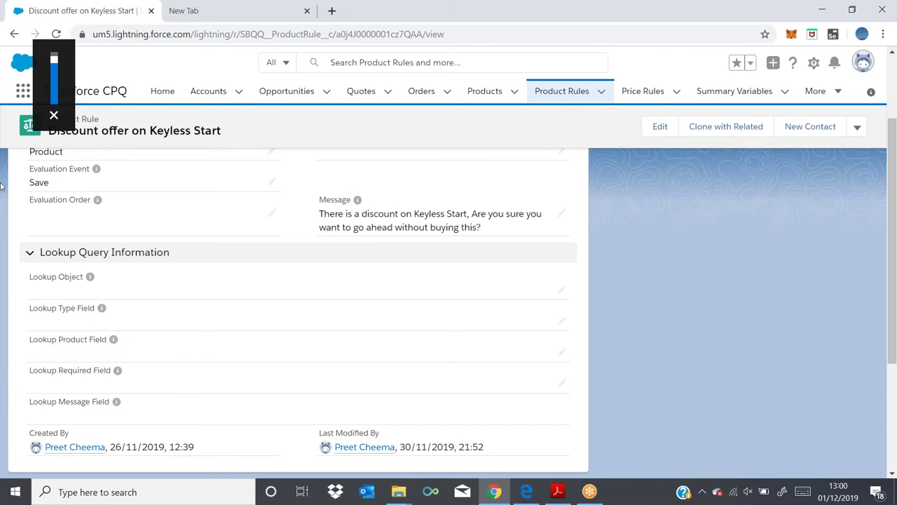
{"action": "scroll", "coordinate": [16, 170], "scroll_direction": "down", "scroll_amount": 2}
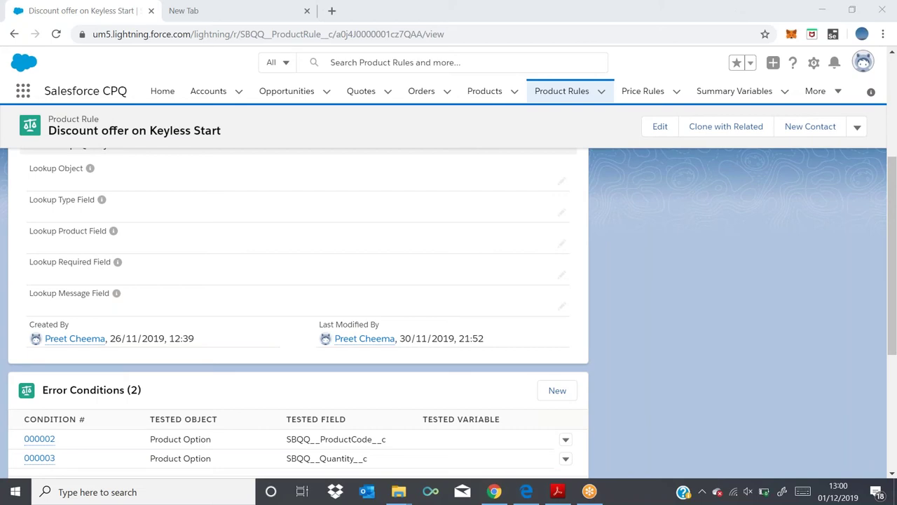
{"action": "scroll", "coordinate": [477, 298], "scroll_direction": "up", "scroll_amount": 1}
{"action": "scroll", "coordinate": [424, 311], "scroll_direction": "up", "scroll_amount": 1}
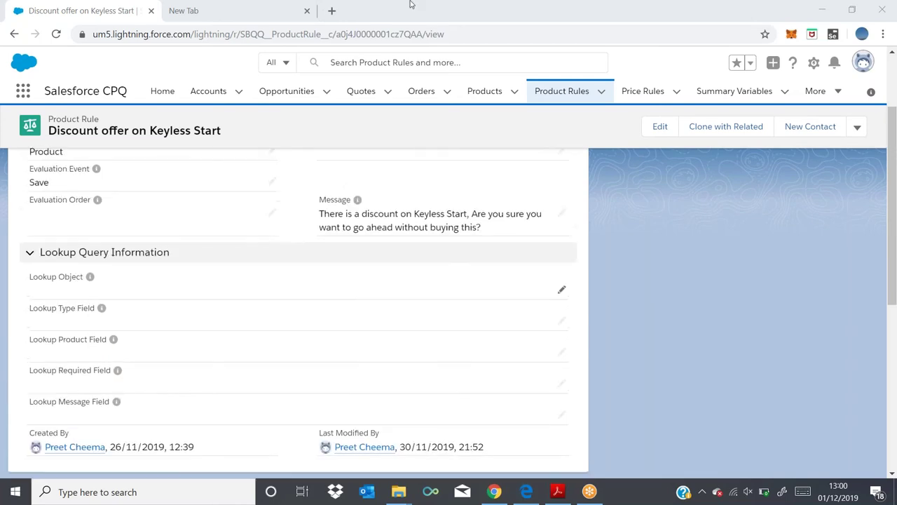
{"action": "key", "text": "XF86AudioRaiseVolume"}
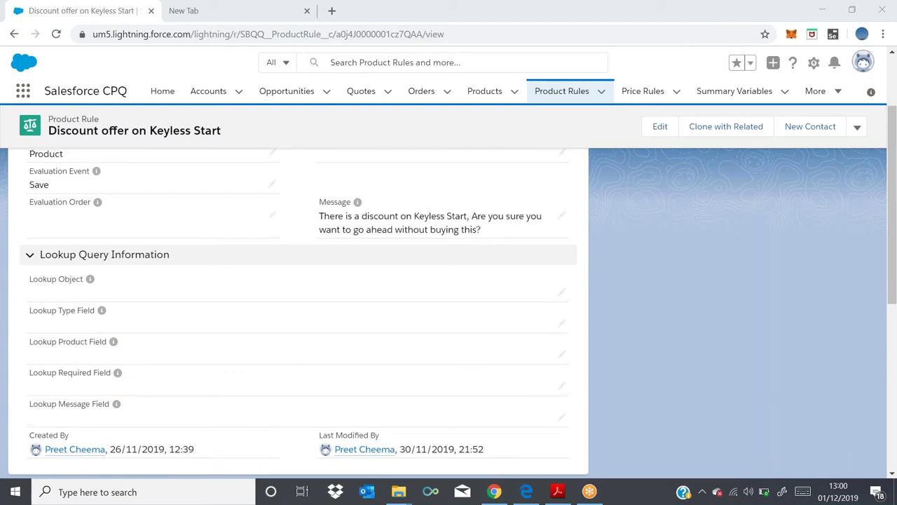
{"action": "scroll", "coordinate": [738, 185], "scroll_direction": "up", "scroll_amount": 3}
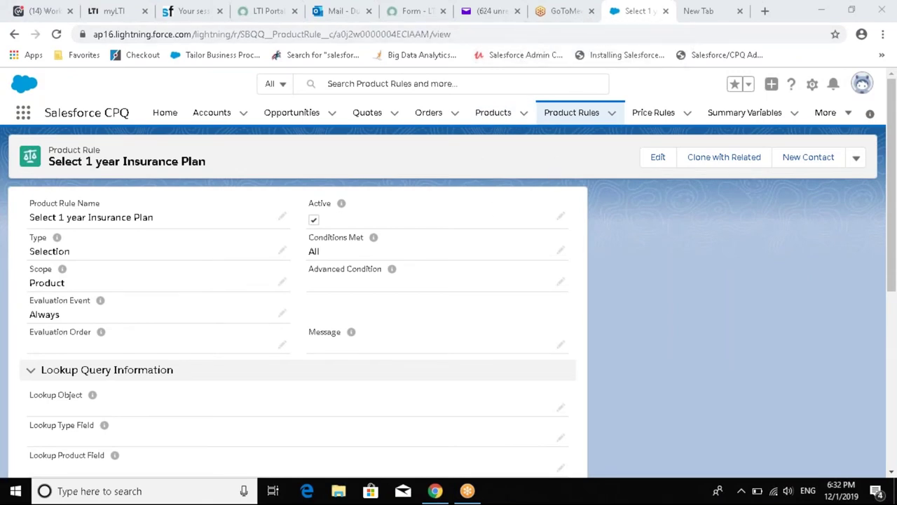
Step: View the recently viewed products list and go back to the product rules list
{"action": "left_click", "coordinate": [492, 114]}
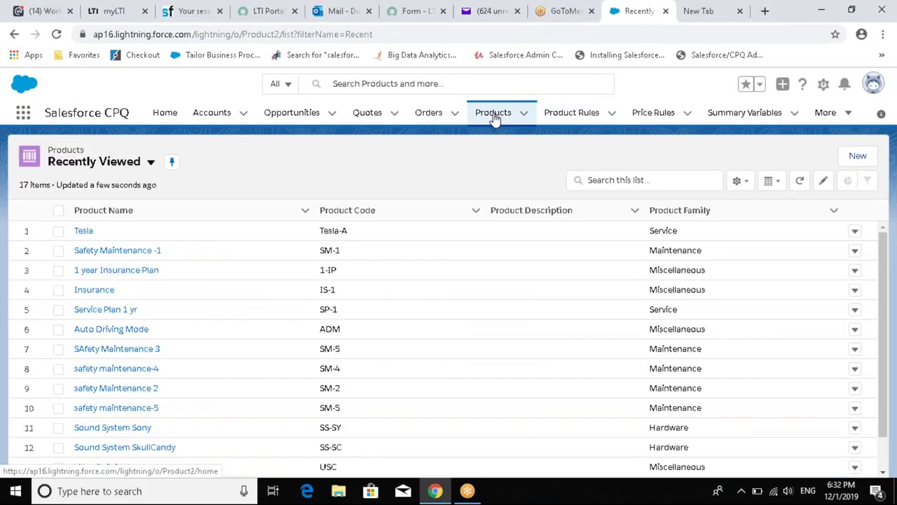
{"action": "left_click", "coordinate": [561, 112]}
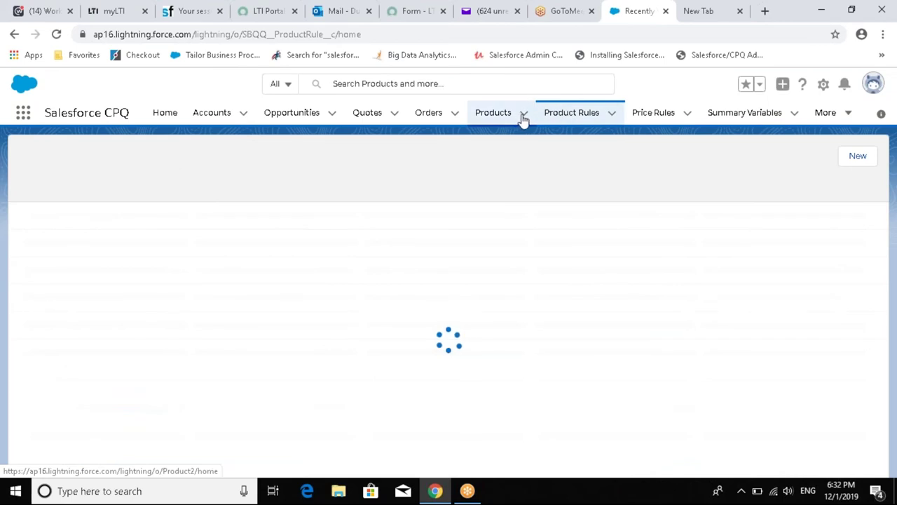